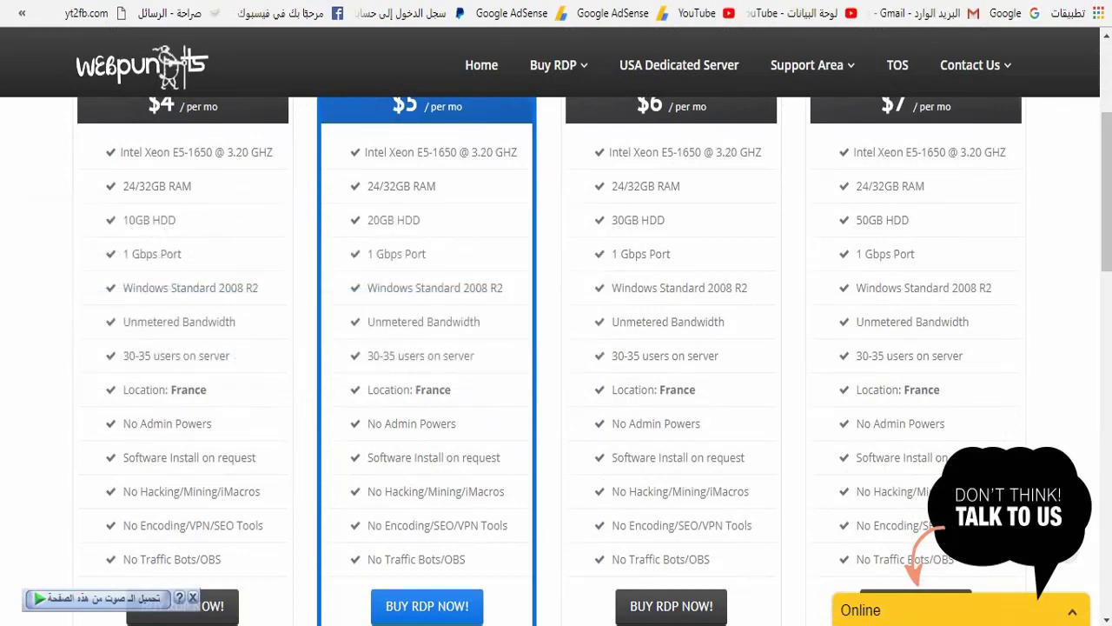
Step: Compare the prices and specifications of the Economy RDP plans, including the 10GB plan's disk space
scroll(556, 360, up, 2)
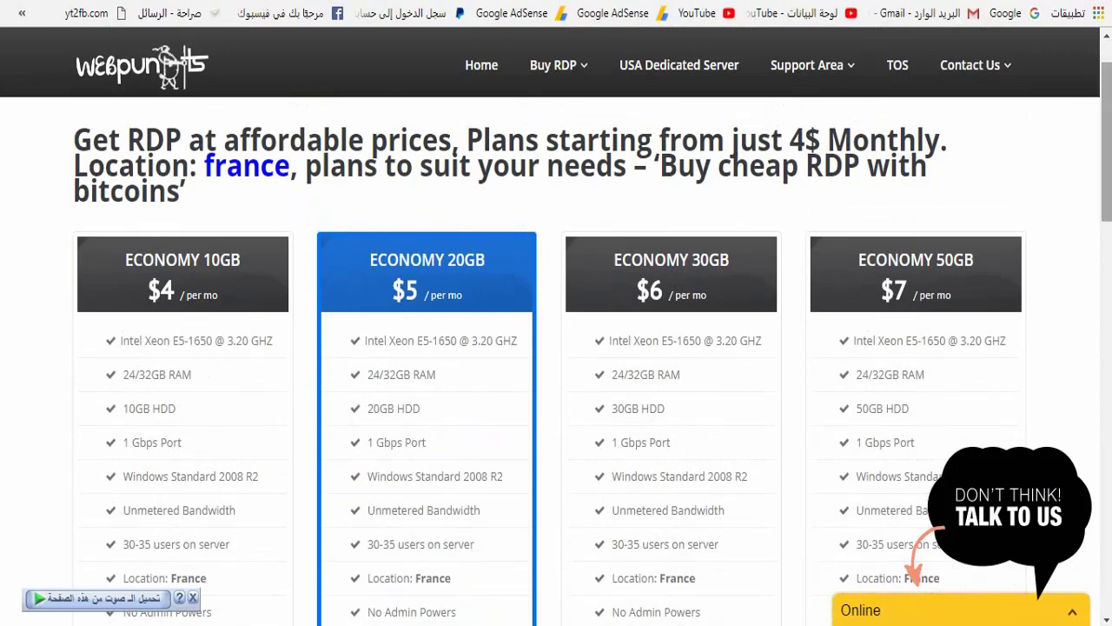
scroll(556, 361, down, 1)
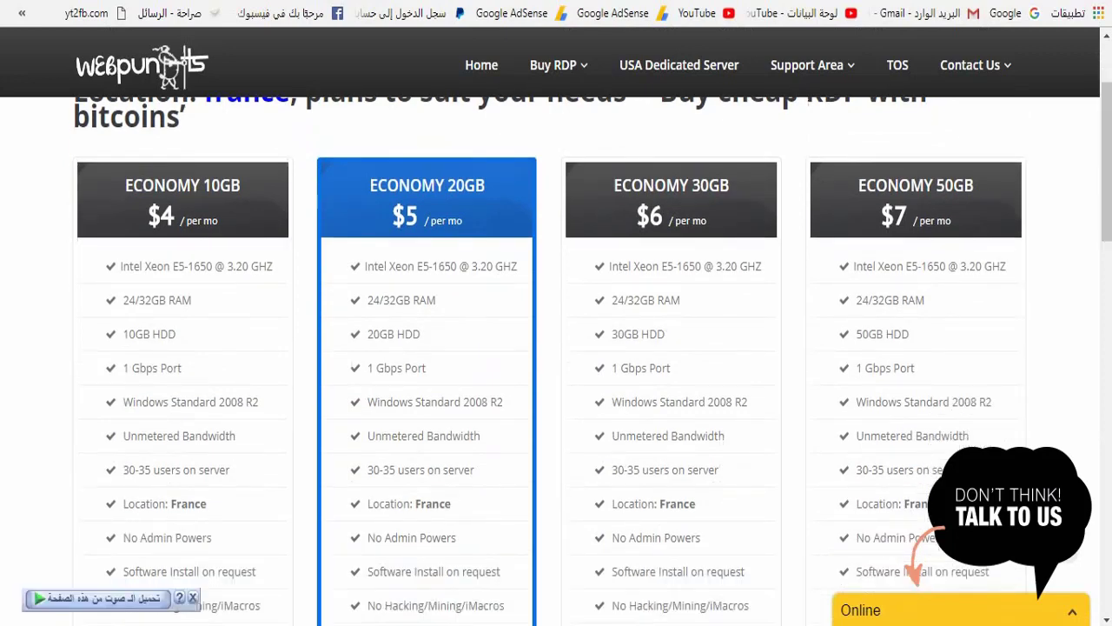
drag(178, 333, 122, 333)
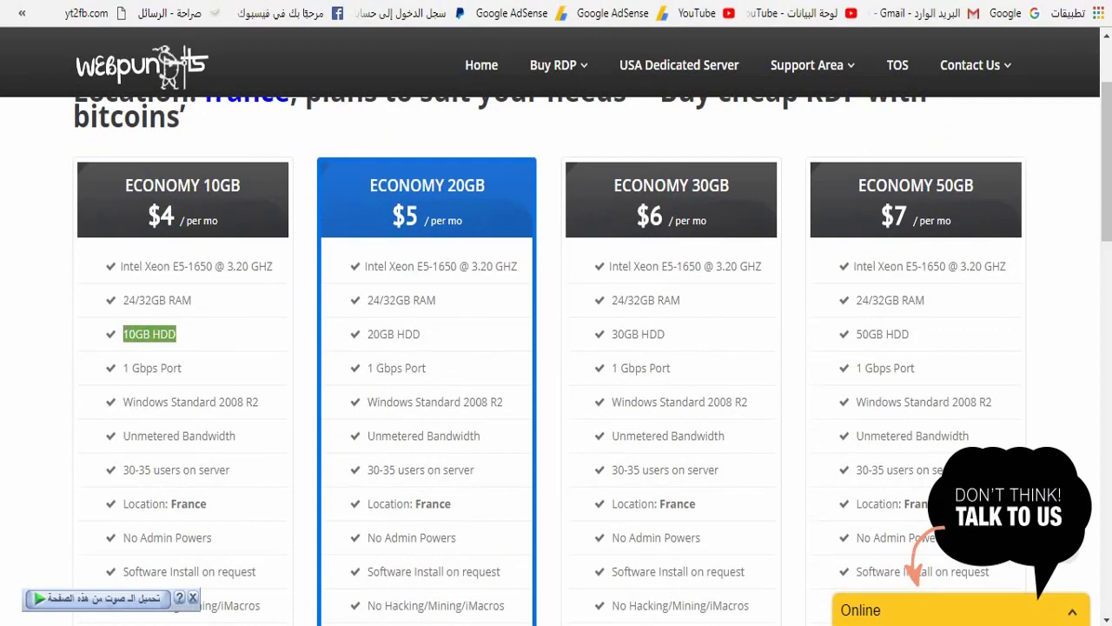
click(123, 334)
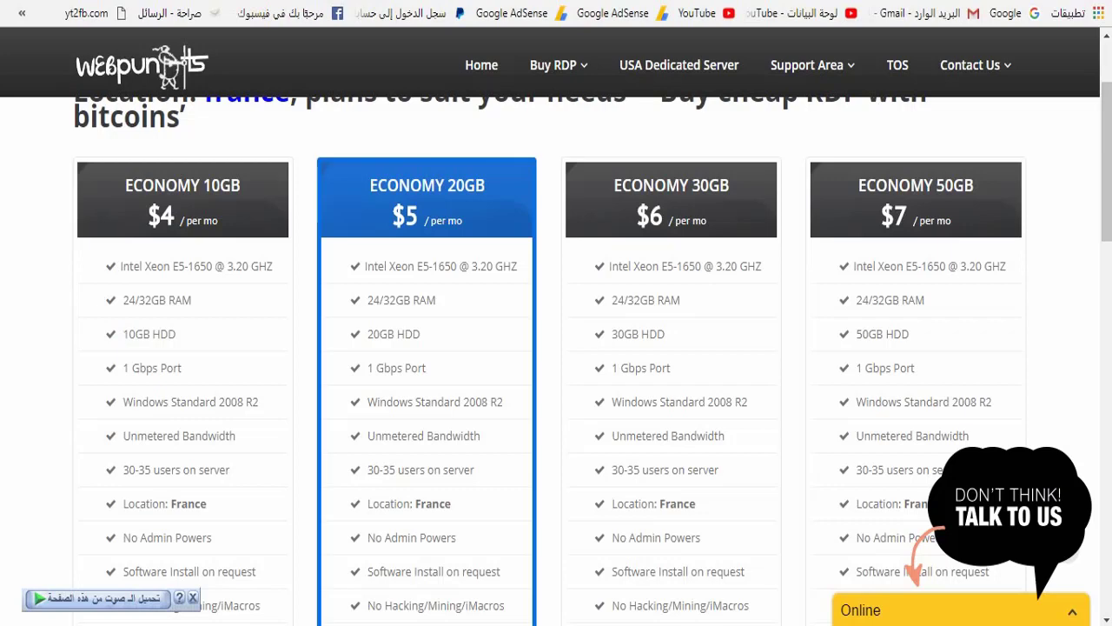
scroll(566, 353, down, 2)
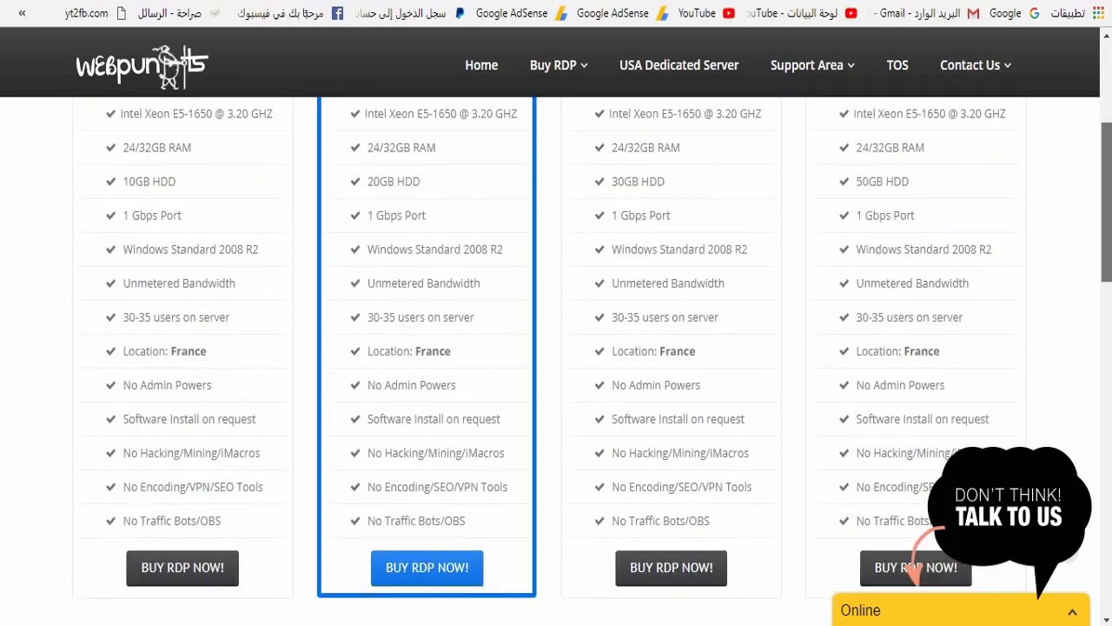
scroll(567, 354, up, 2)
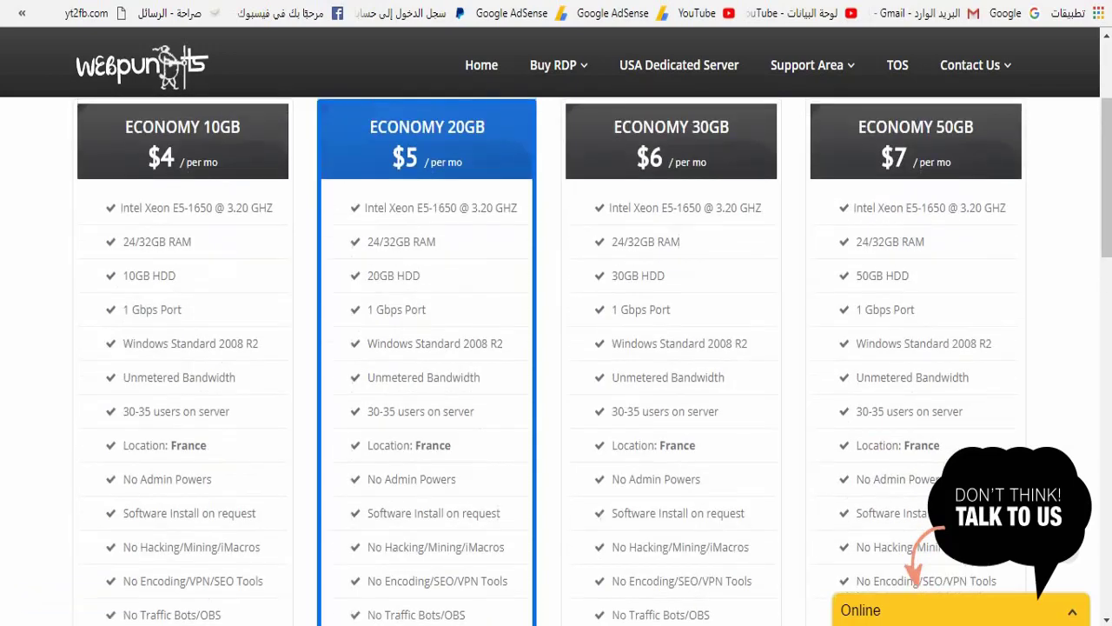
scroll(566, 354, down, 7)
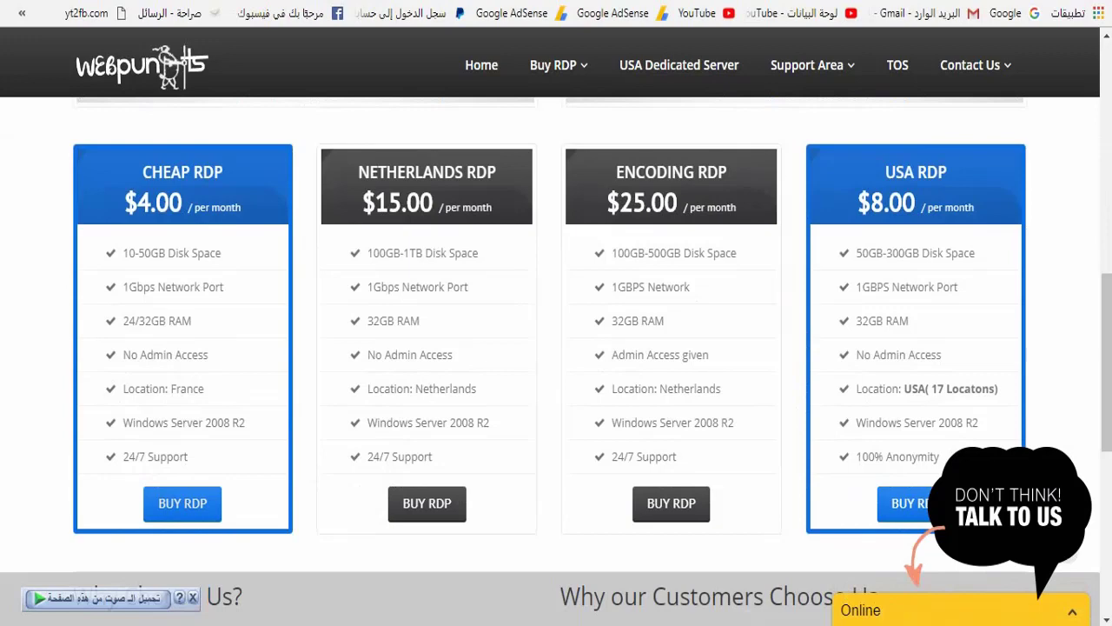
Step: Open the Cheap RDP offer and order the Economy 10GB RDP plan
click(181, 503)
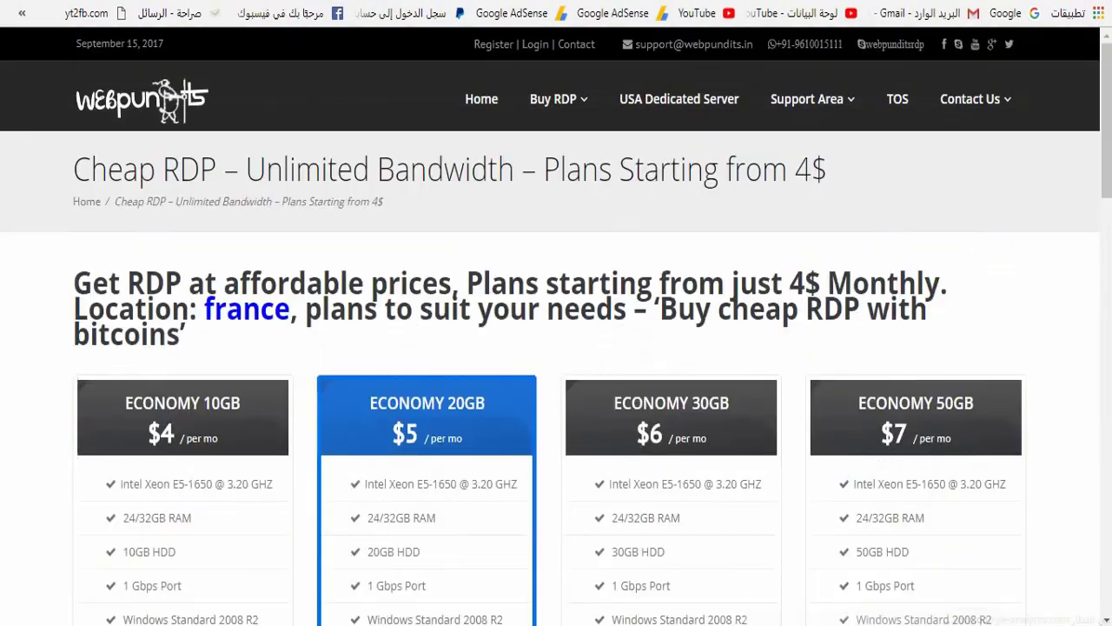
scroll(556, 354, down, 4)
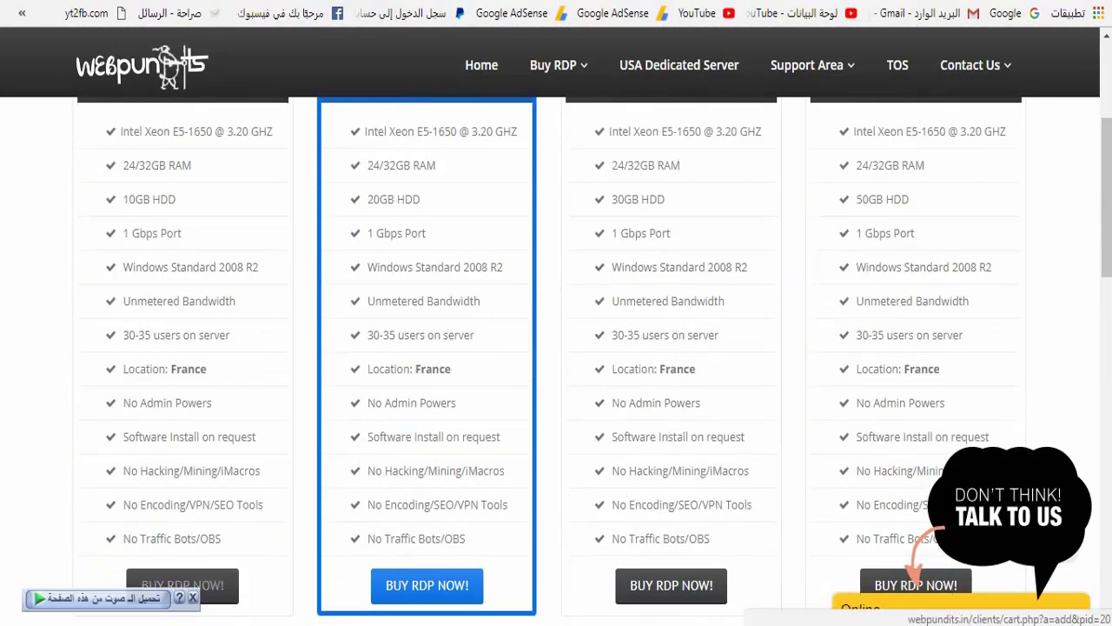
scroll(556, 347, down, 1)
click(426, 491)
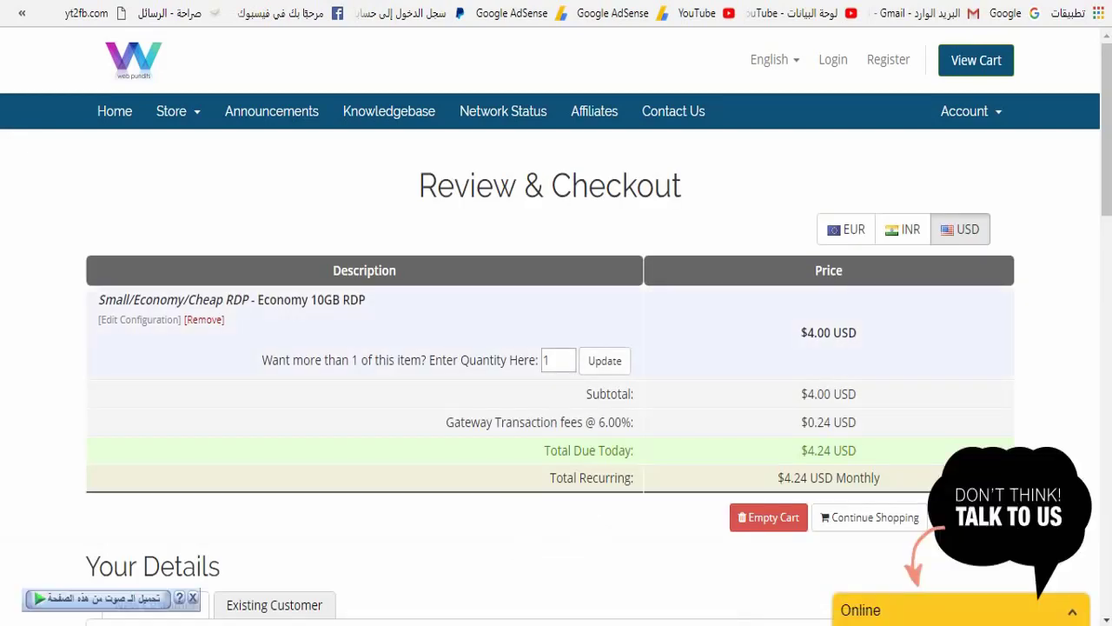
Step: Check the total due today in the order summary and bring up the new customer details form
drag(831, 450, 807, 450)
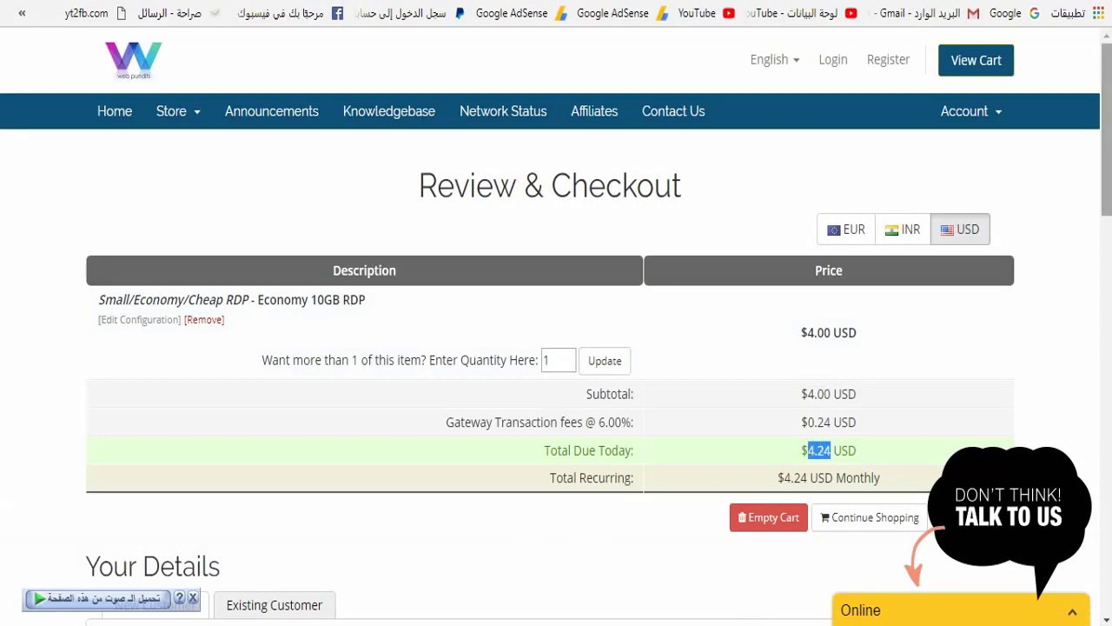
scroll(556, 347, down, 2)
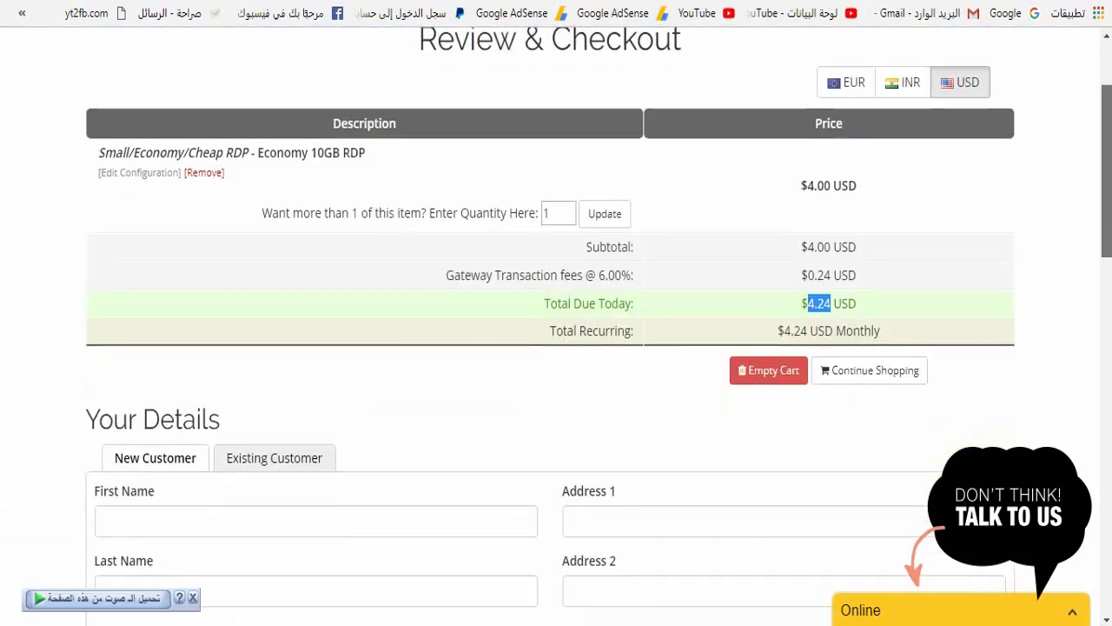
scroll(556, 348, down, 4)
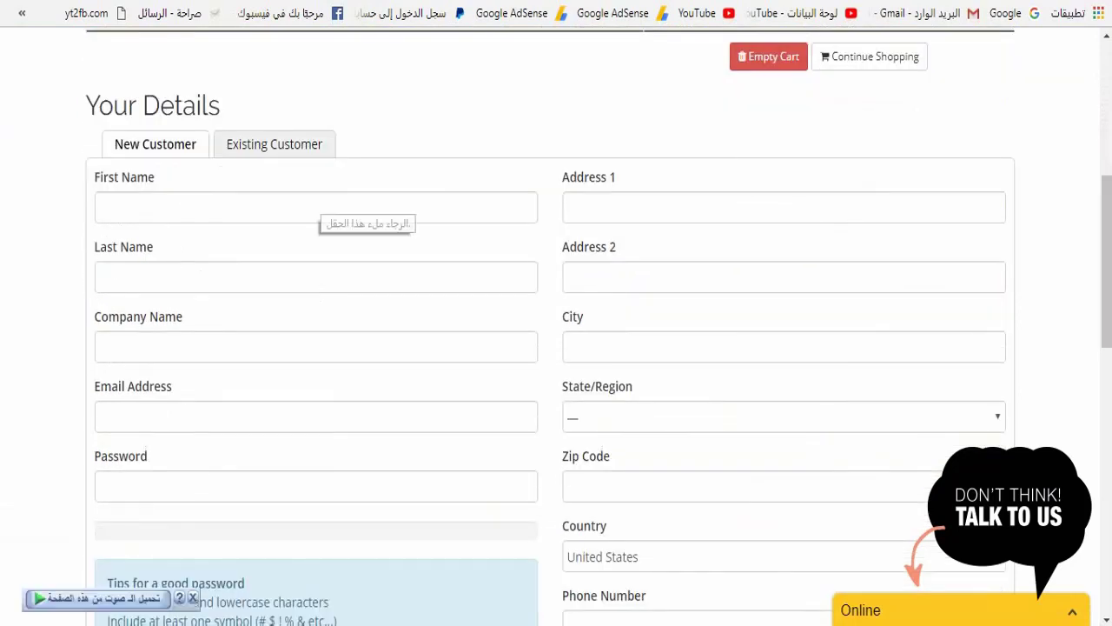
Step: Examine the new customer form's name, company, e-mail, password, address and city fields and the State/Region choices
click(266, 206)
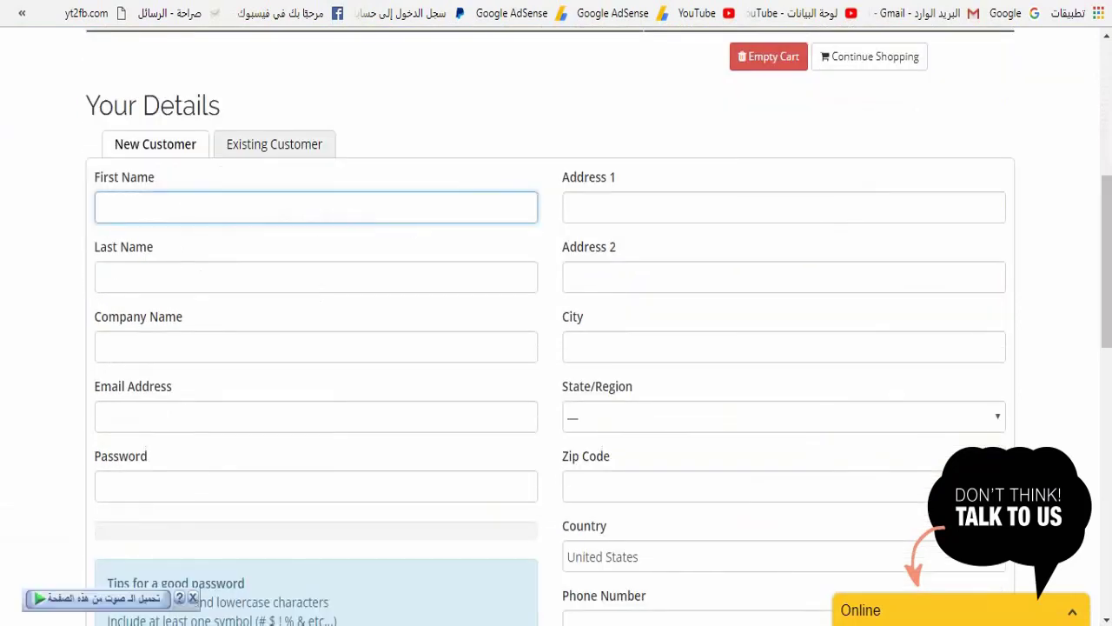
click(315, 277)
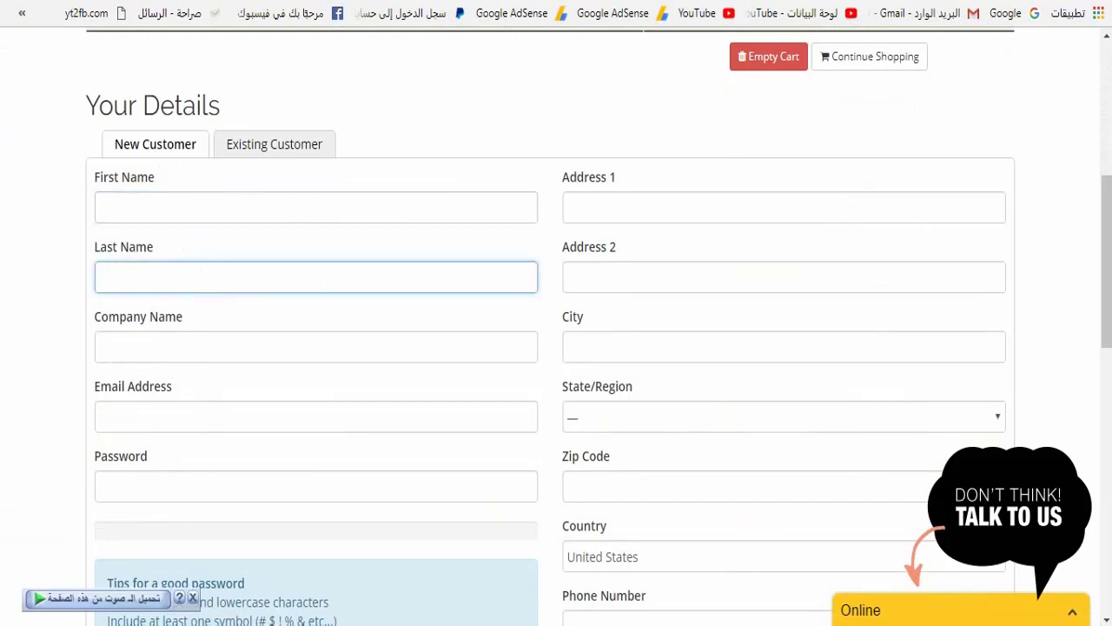
click(315, 346)
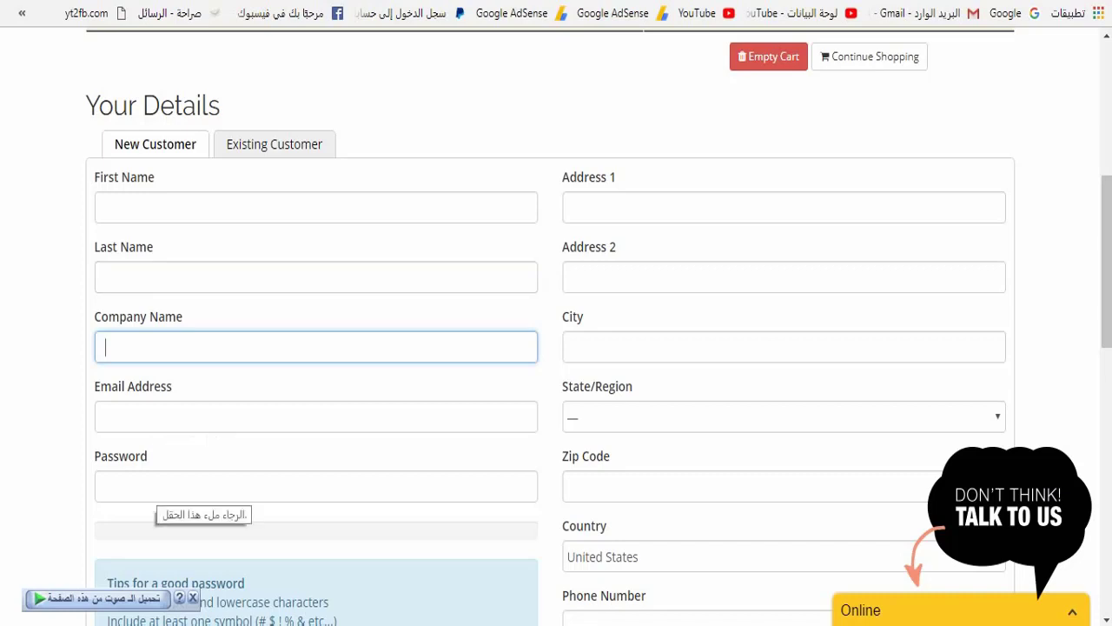
scroll(556, 348, down, 3)
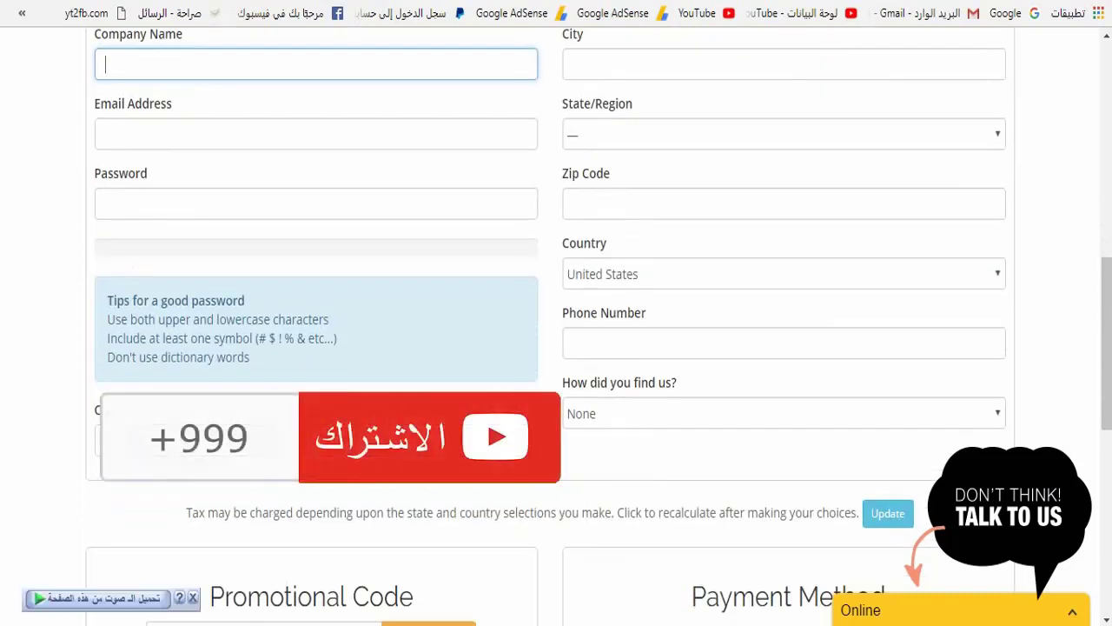
click(315, 440)
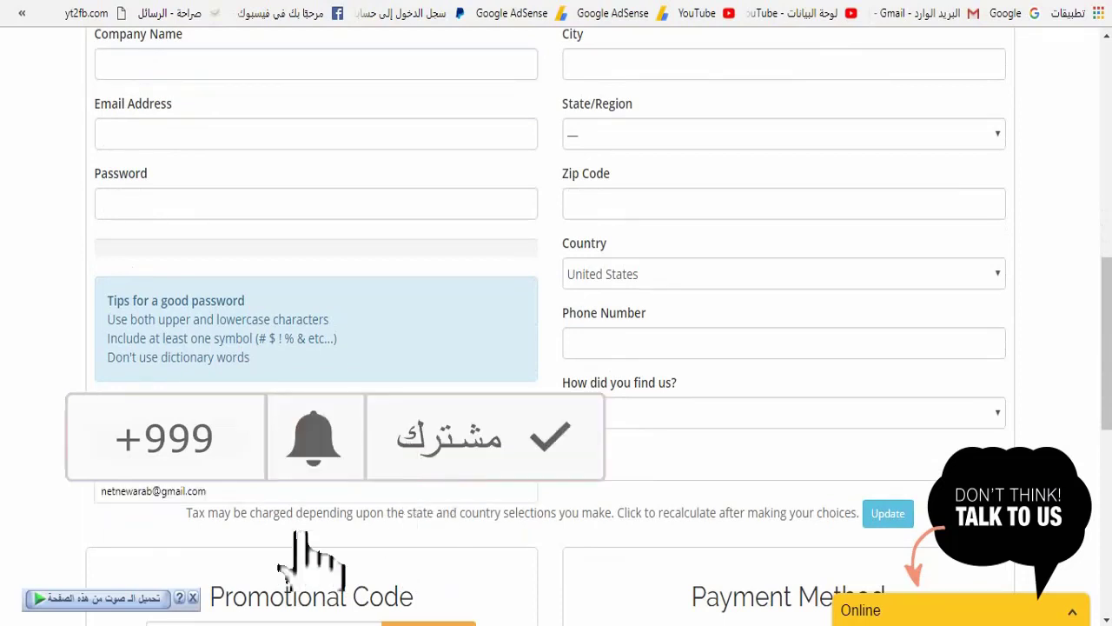
scroll(556, 348, up, 3)
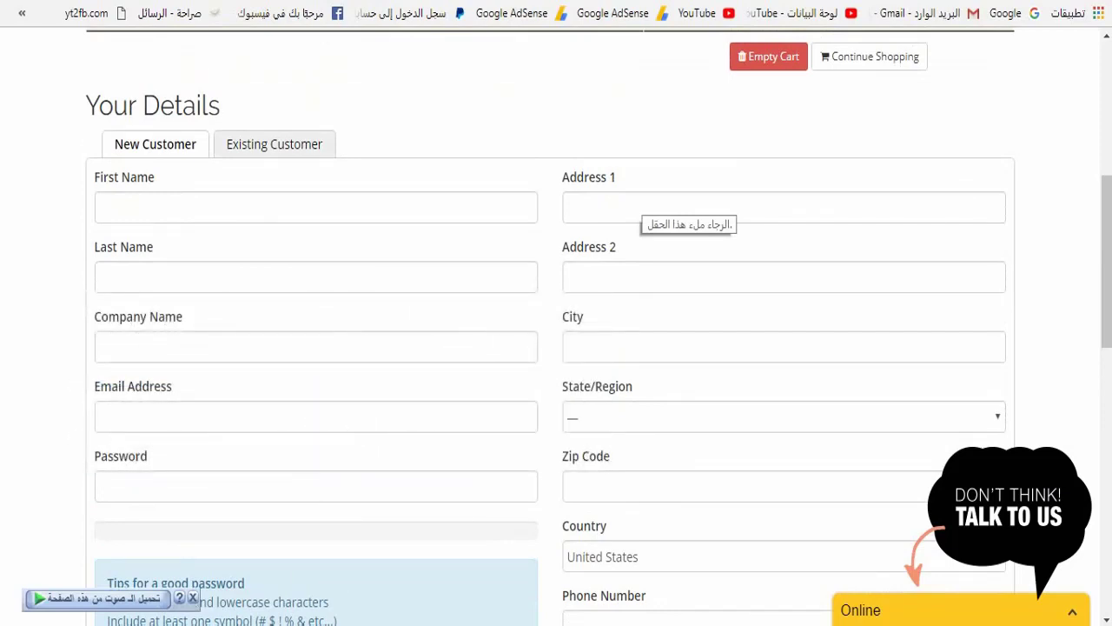
click(574, 278)
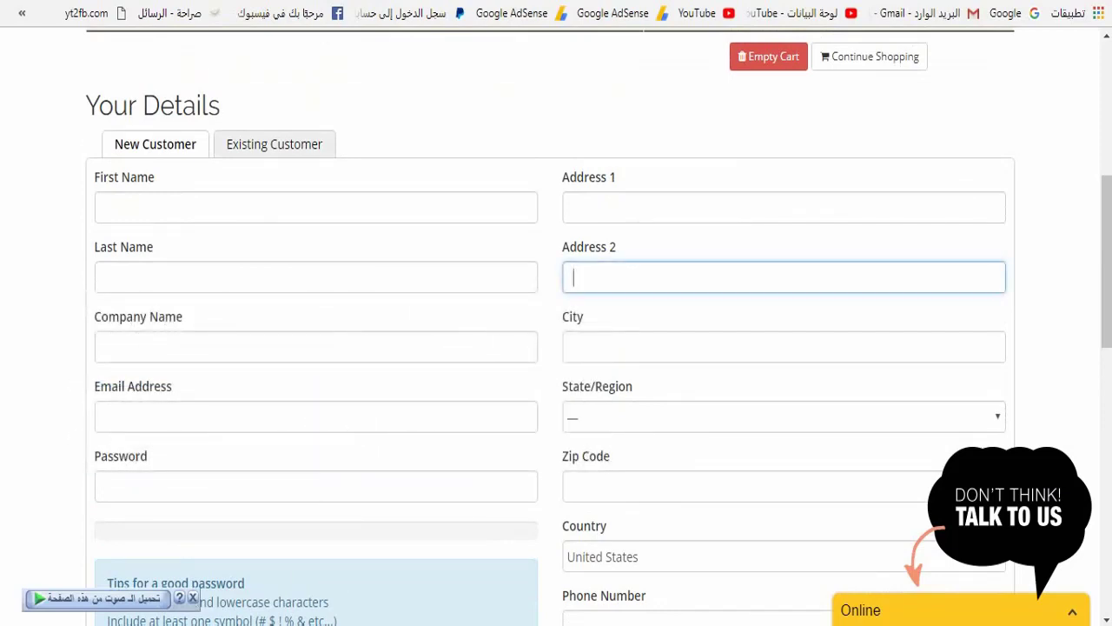
click(573, 347)
click(783, 416)
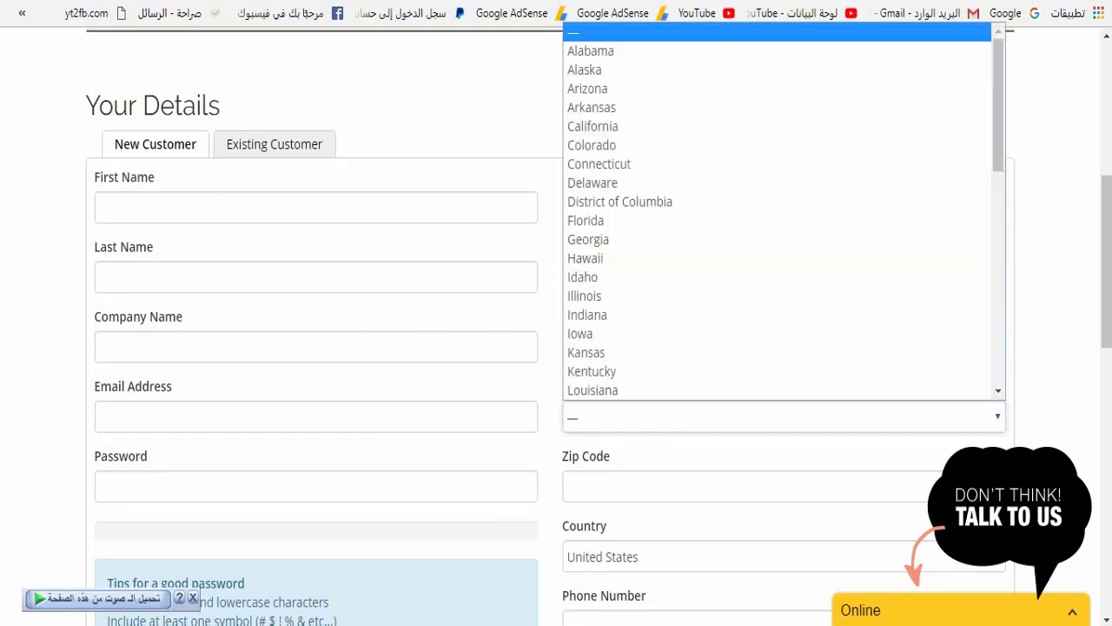
key(Escape)
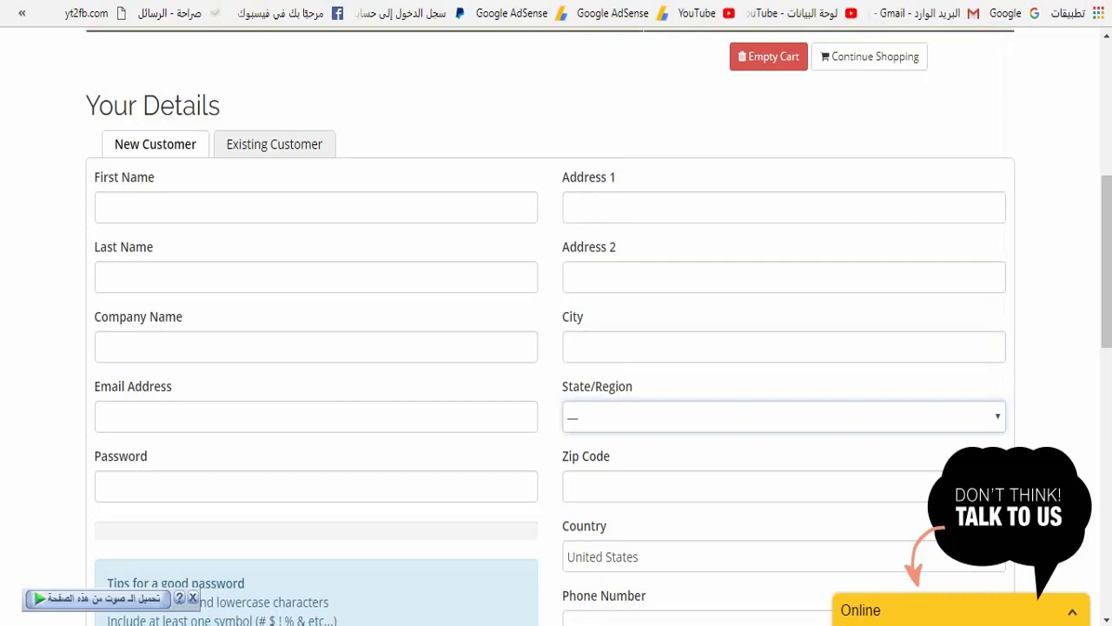
Step: Set the customer's country to Egypt and place the cursor in the State/Region field
click(783, 556)
scroll(783, 438, up, 20)
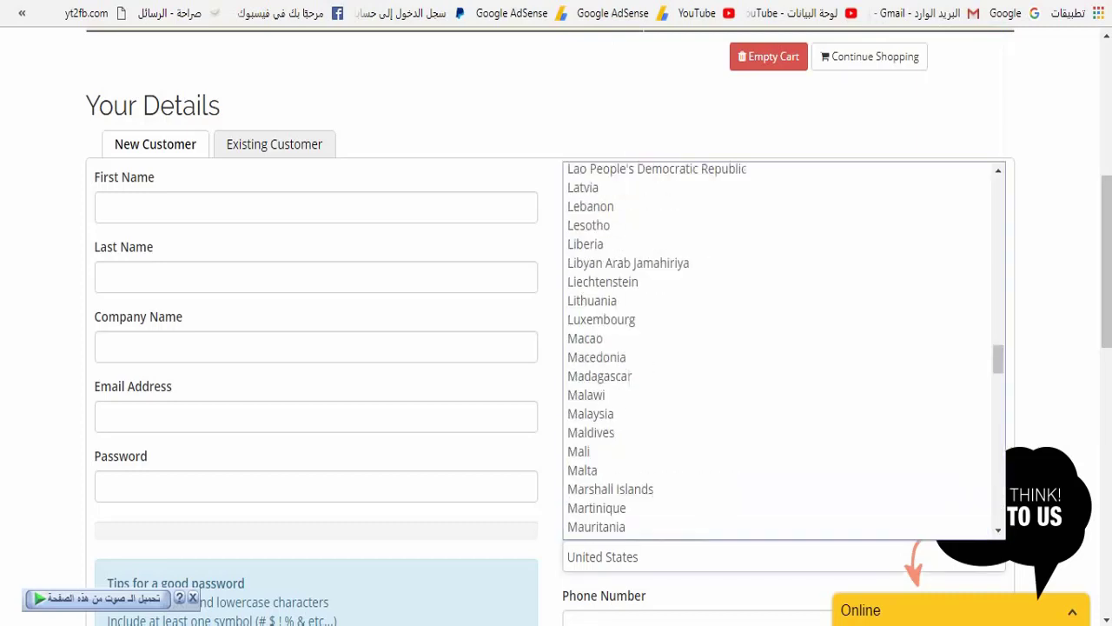
scroll(782, 438, up, 8)
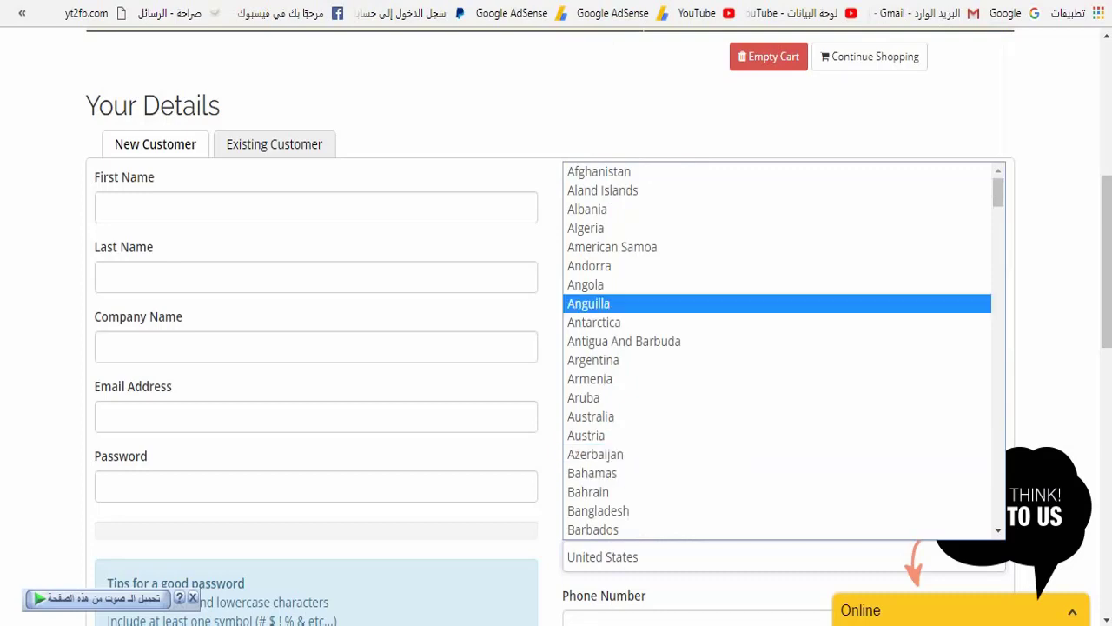
key(Escape)
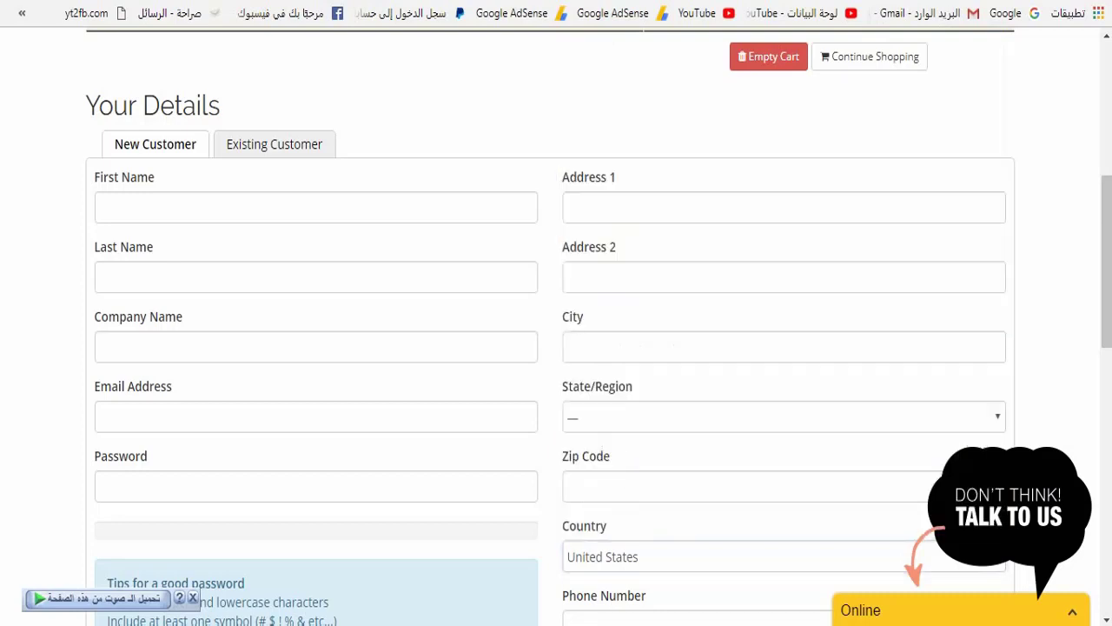
click(783, 416)
key(Escape)
click(783, 556)
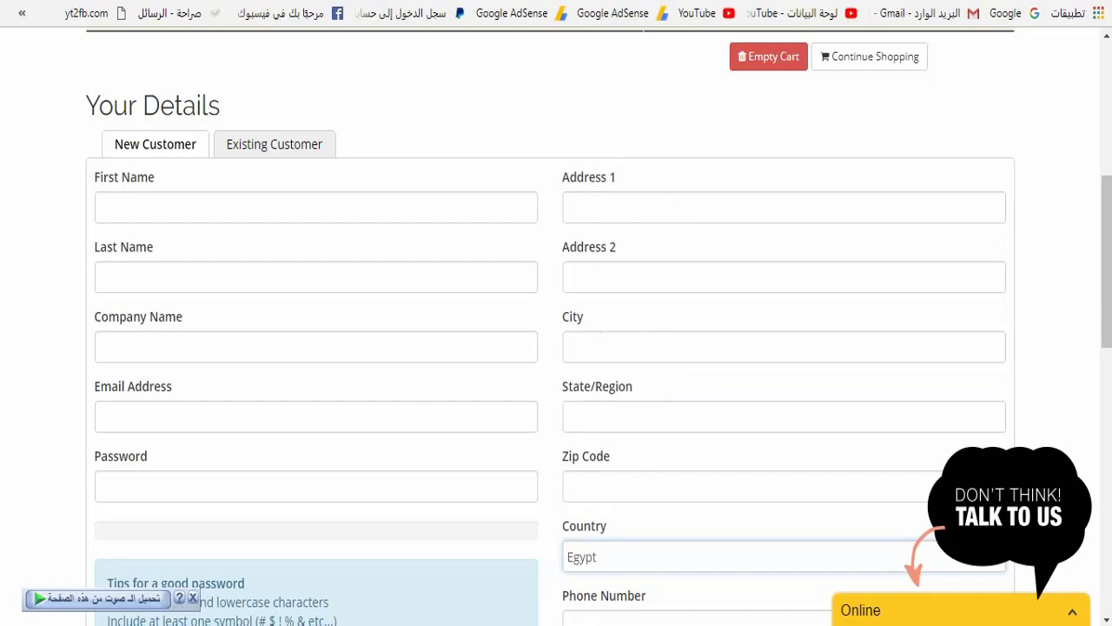
click(574, 416)
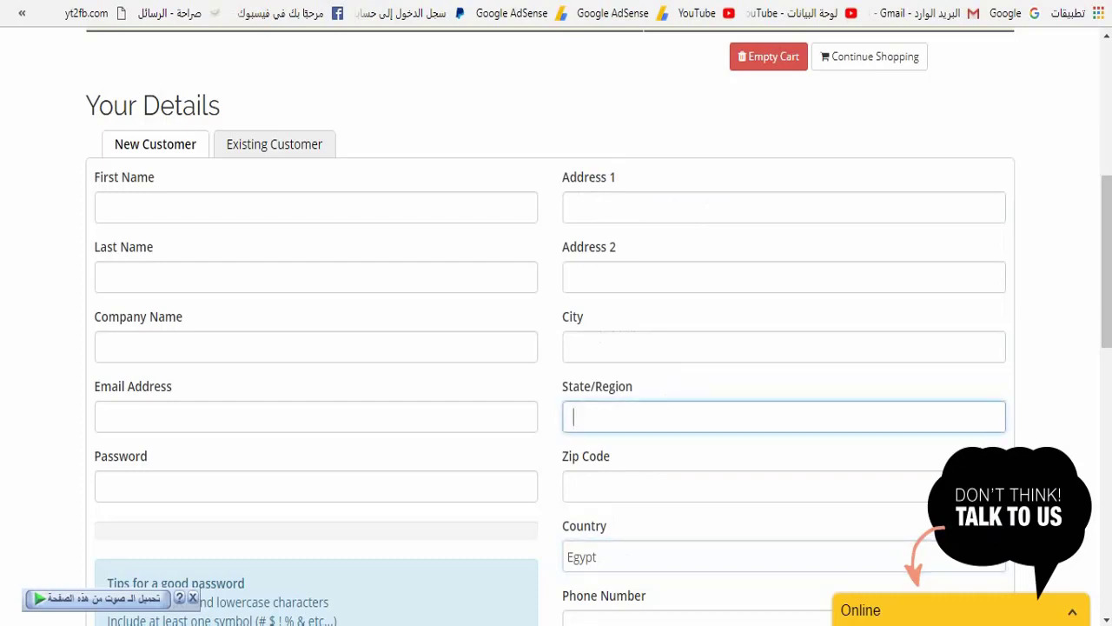
Step: Search Google for "zip code cairo" and look through Wikipedia's list of postal codes in Egypt
click(1005, 13)
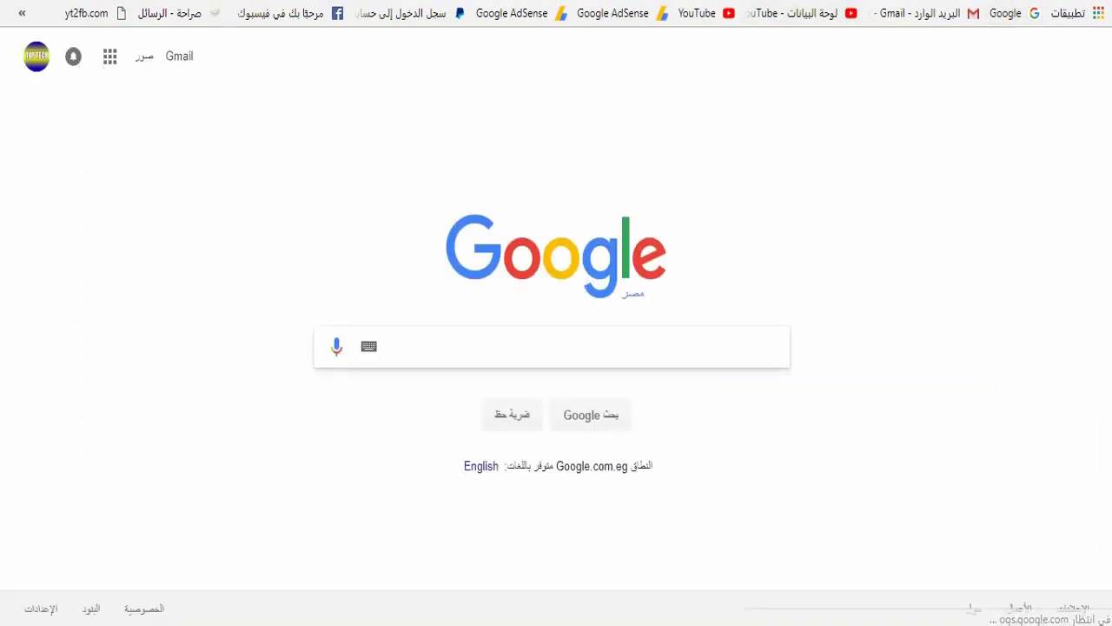
text(zip)
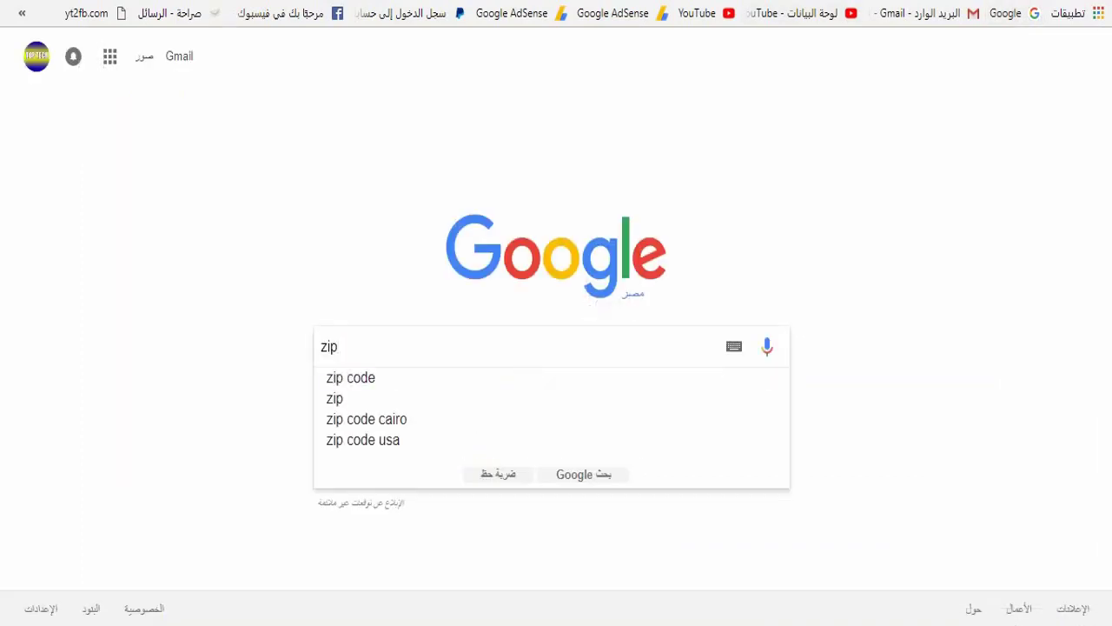
key(Down)
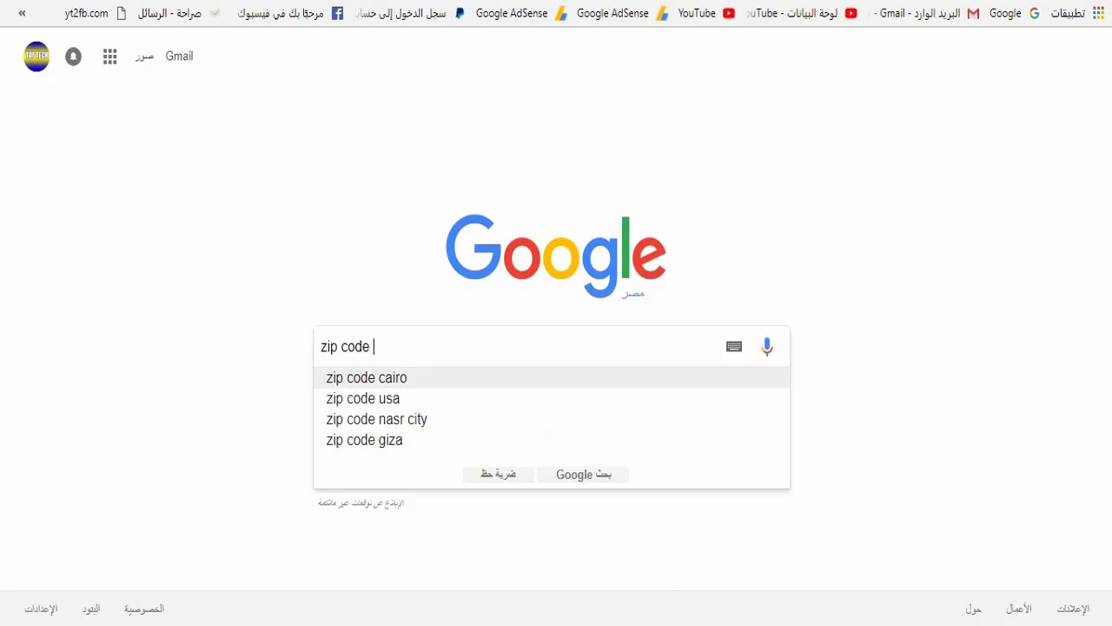
click(366, 377)
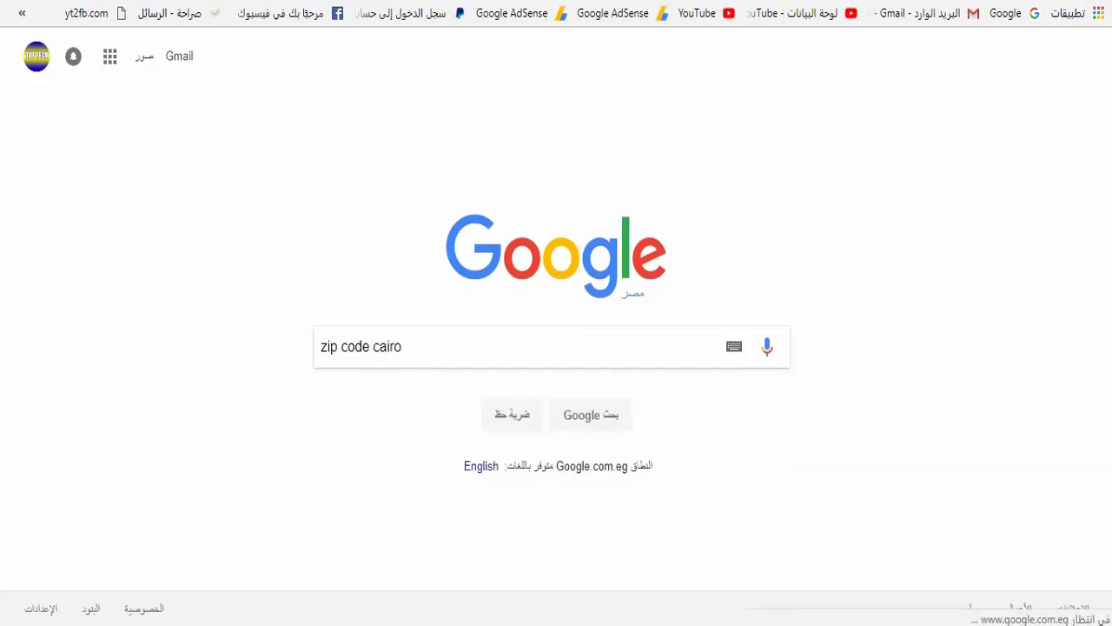
click(815, 317)
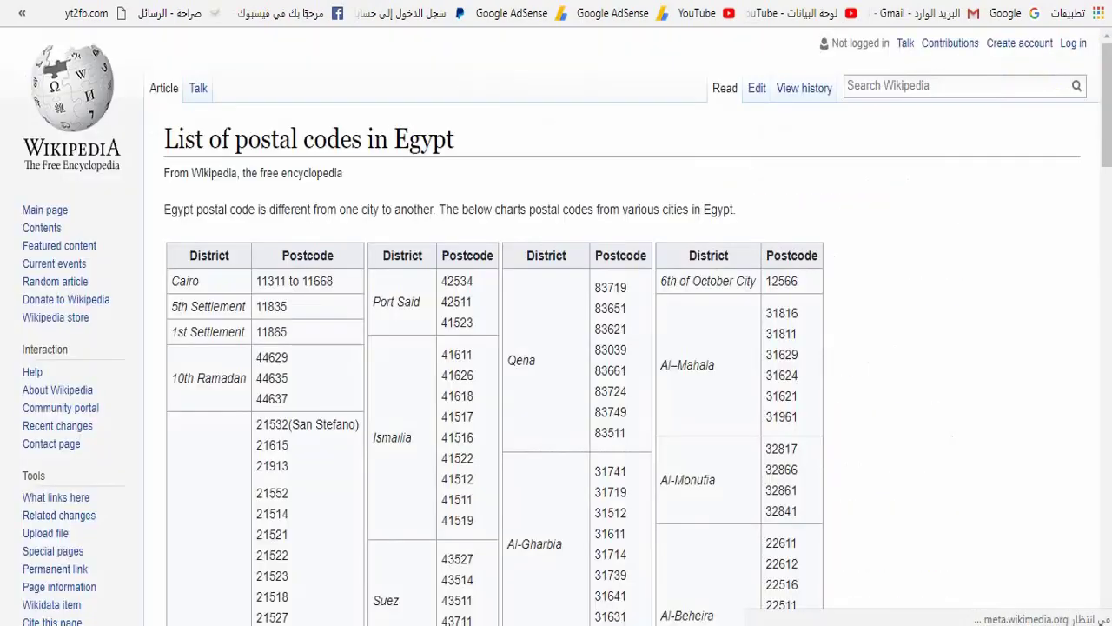
scroll(556, 326, down, 1)
Step: Check the "How did you find us?" options in the checkout form, keep None, and view the payment methods
scroll(556, 347, down, 3)
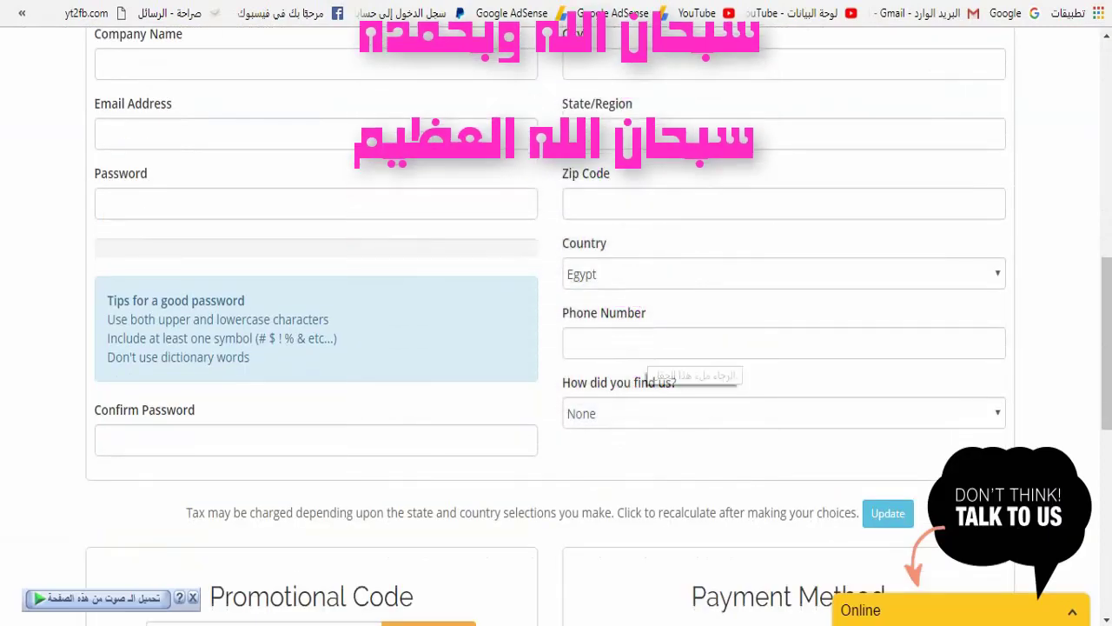
click(647, 413)
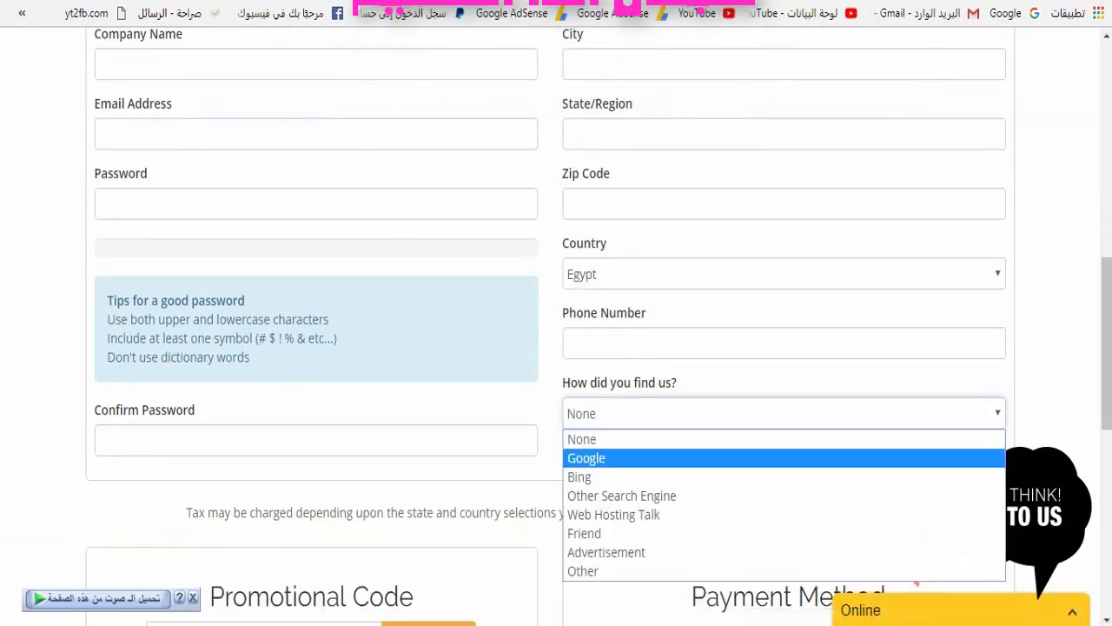
click(647, 439)
scroll(768, 558, down, 2)
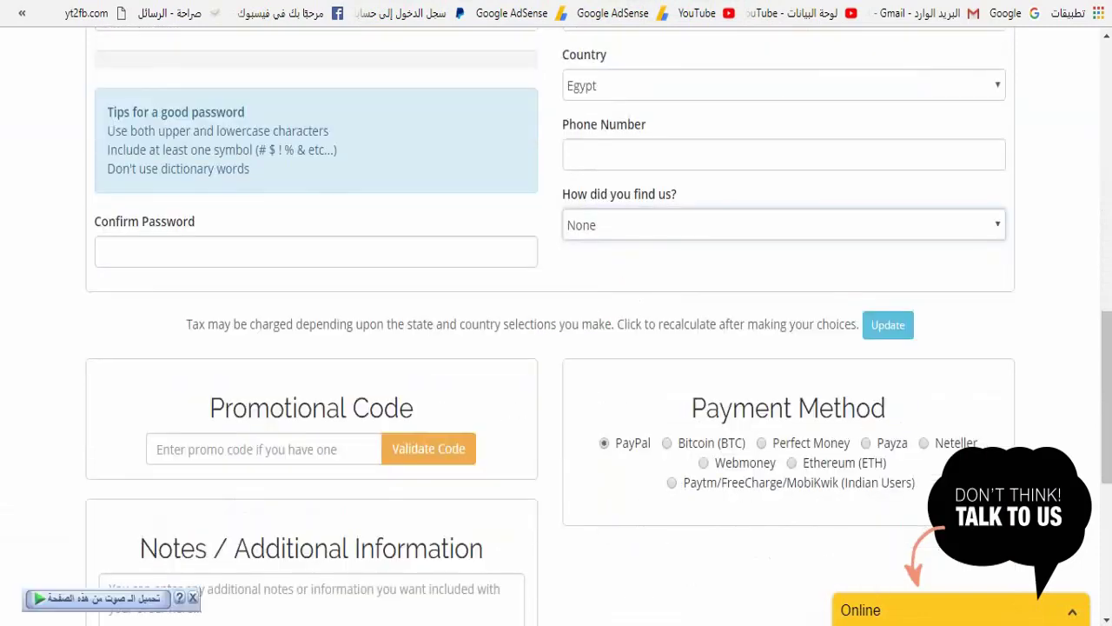
Step: Review the payment methods, notes and promotional code fields on the checkout form, and agree to the Terms of Service
scroll(556, 347, down, 1)
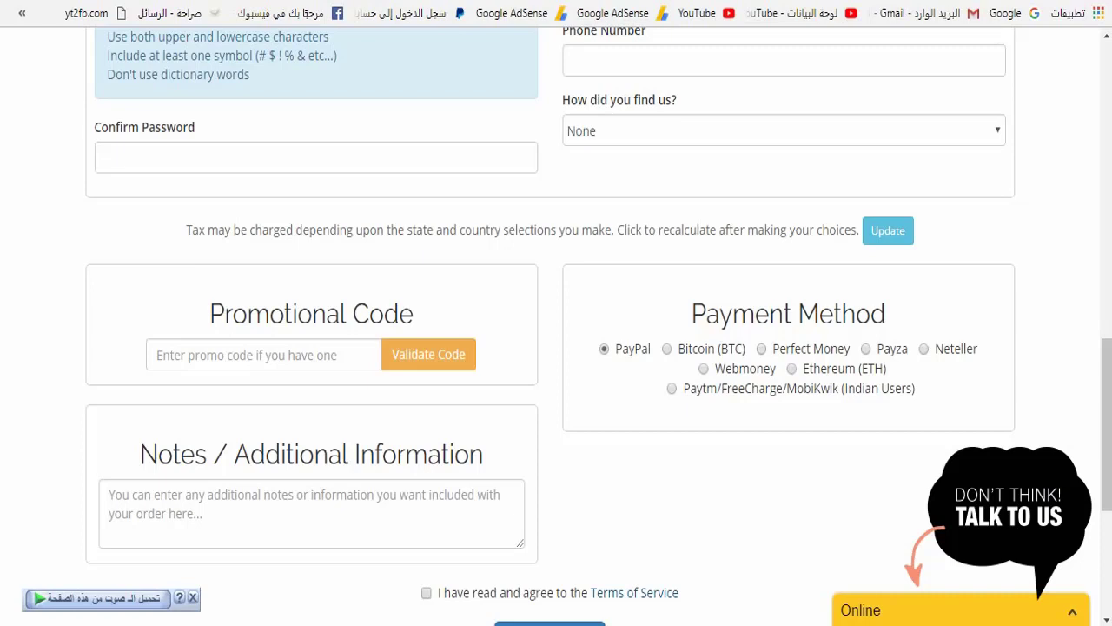
drag(916, 389, 683, 388)
click(683, 388)
scroll(556, 321, down, 1)
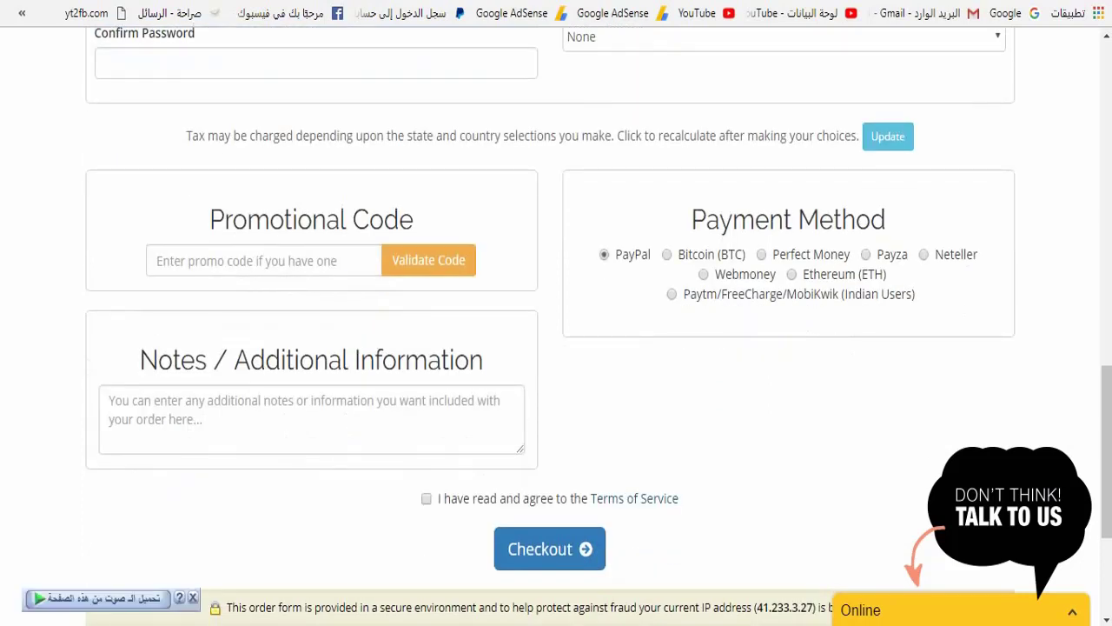
click(110, 401)
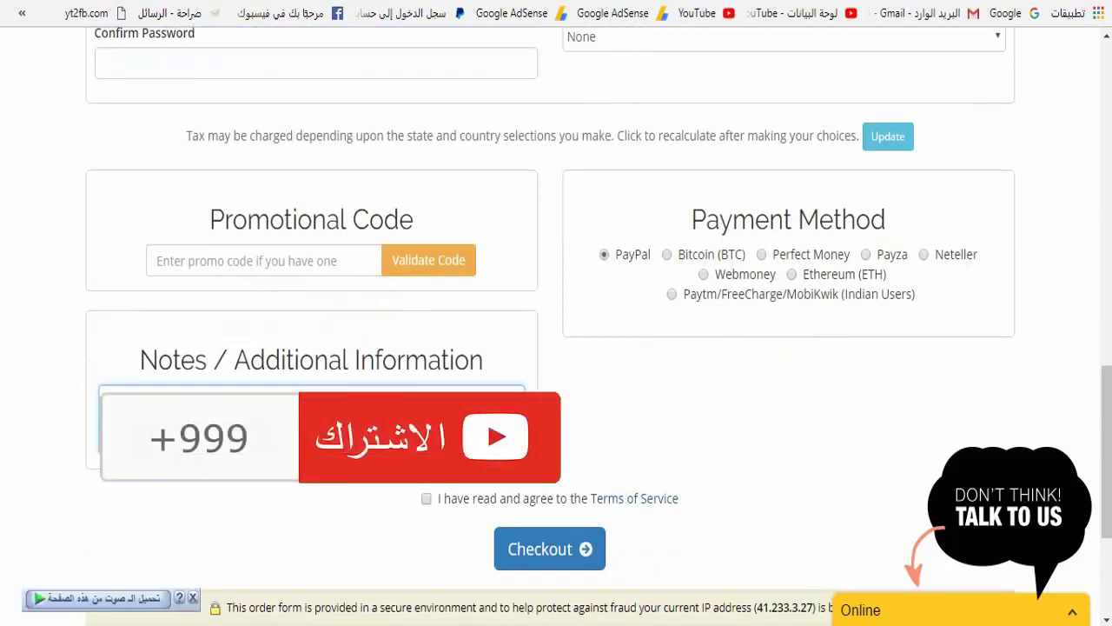
click(157, 261)
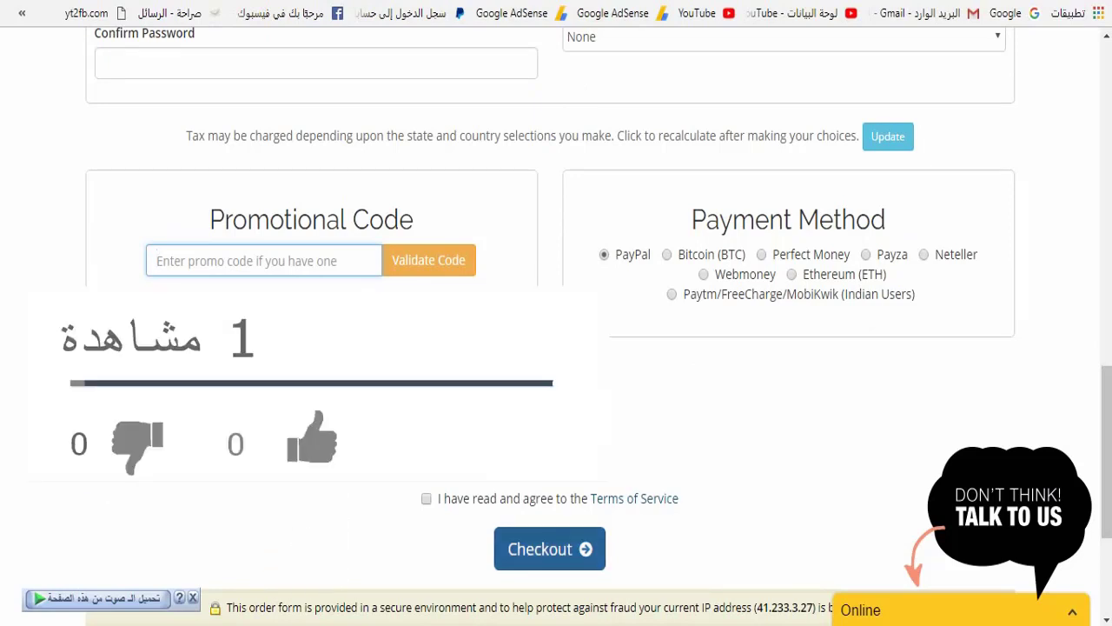
click(425, 498)
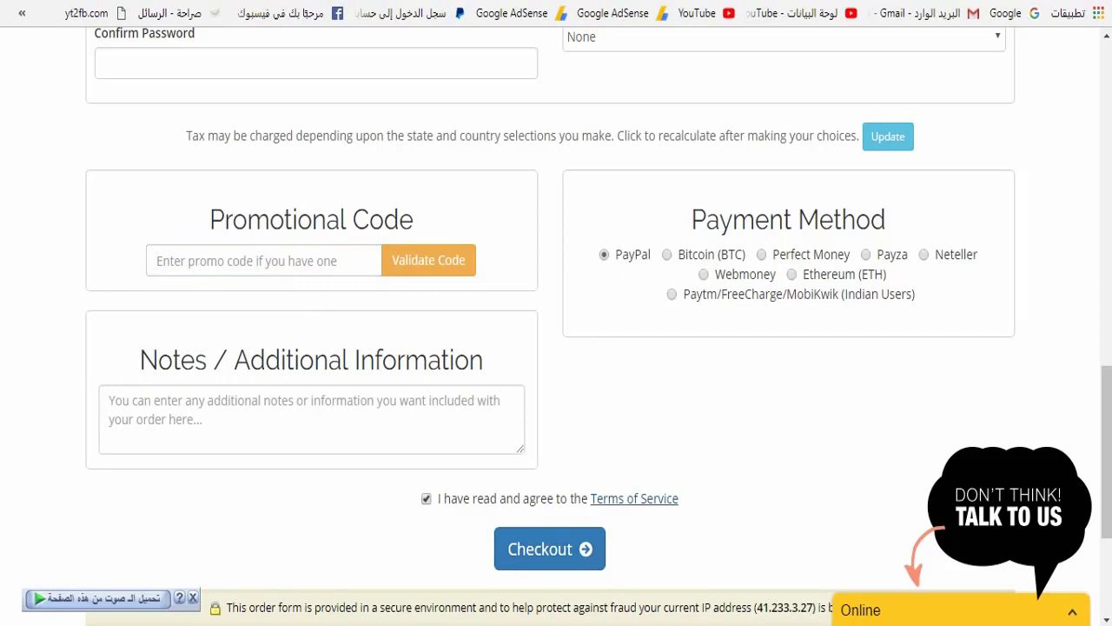
Step: Look back over the checkout form and the Economy 10GB RDP order summary, and close the floating download bar
scroll(634, 500, up, 1)
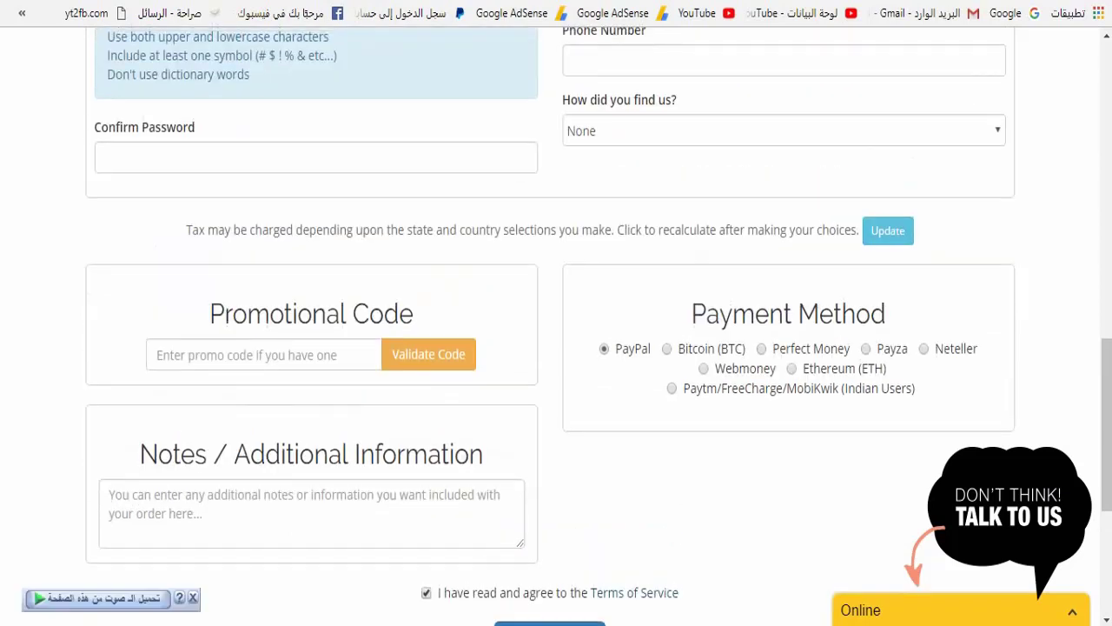
scroll(556, 348, up, 1)
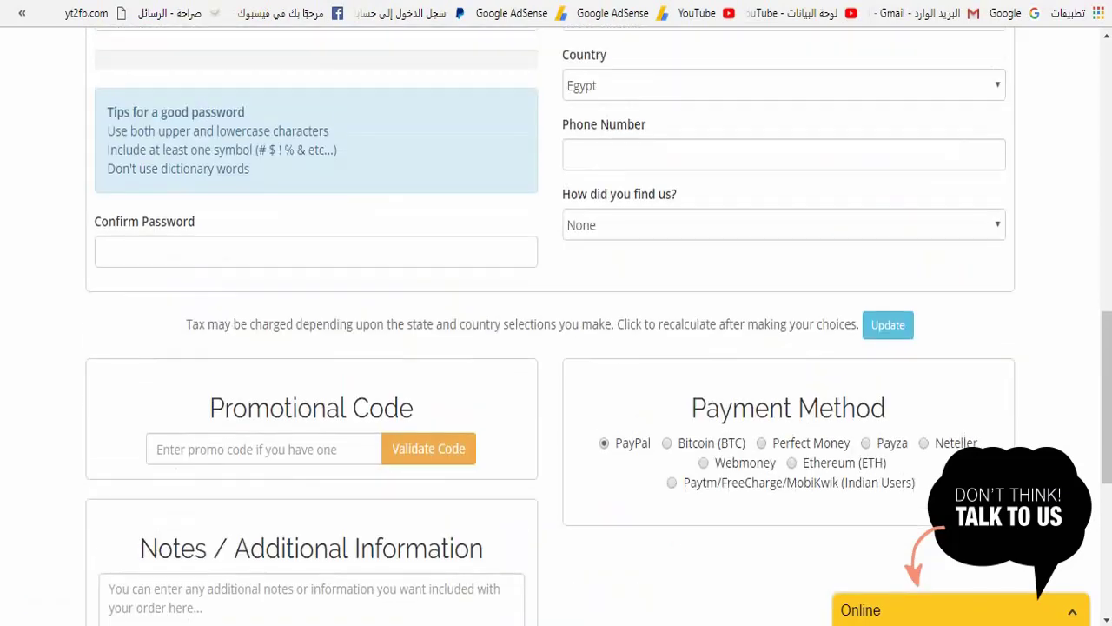
scroll(556, 348, down, 5)
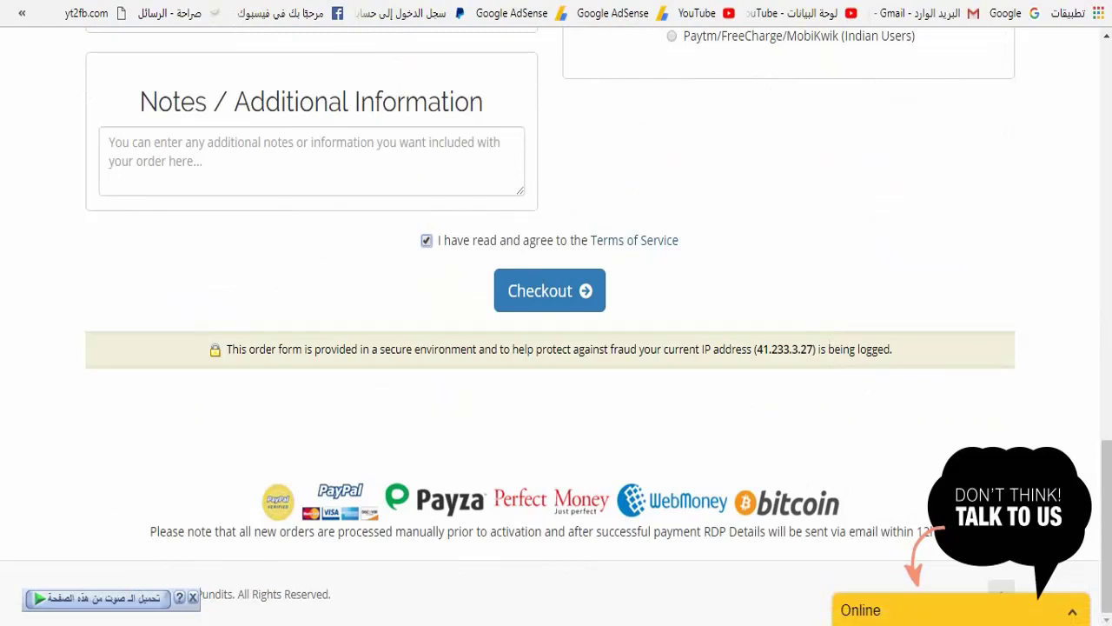
scroll(556, 321, up, 2)
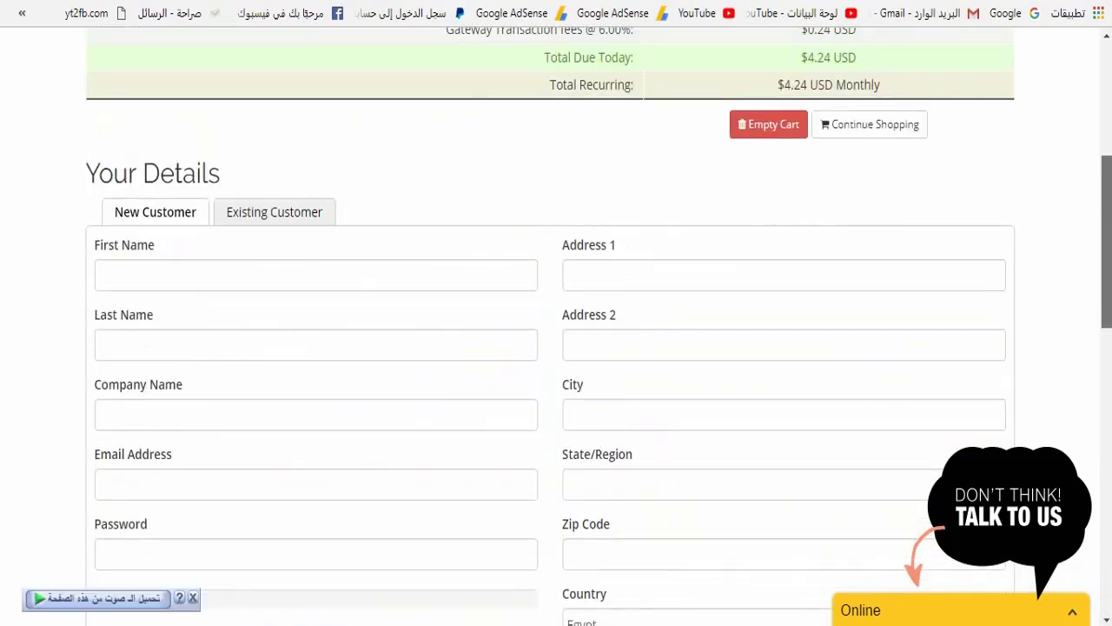
scroll(556, 348, up, 4)
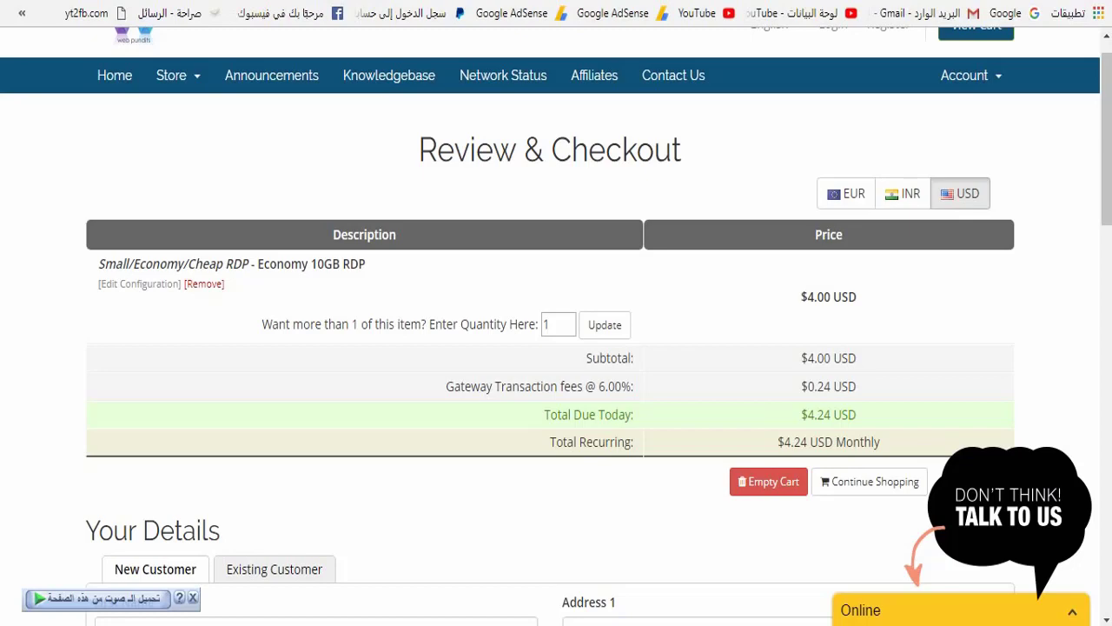
click(193, 598)
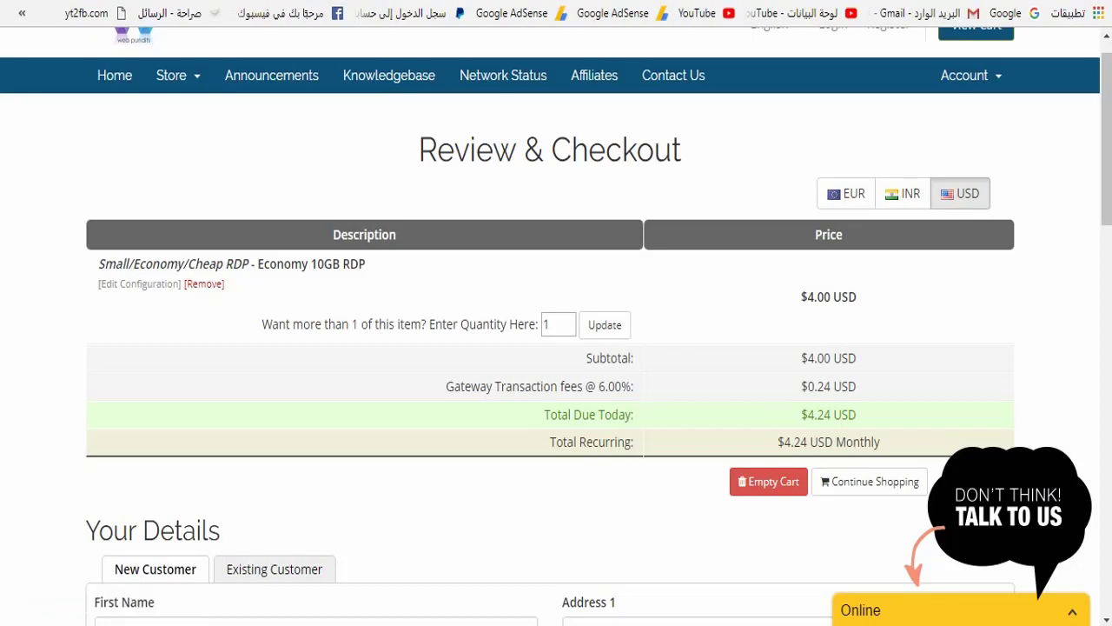
Step: Launch Remote Desktop Connection and connect to the saved computer 185.109.161.216
key(super)
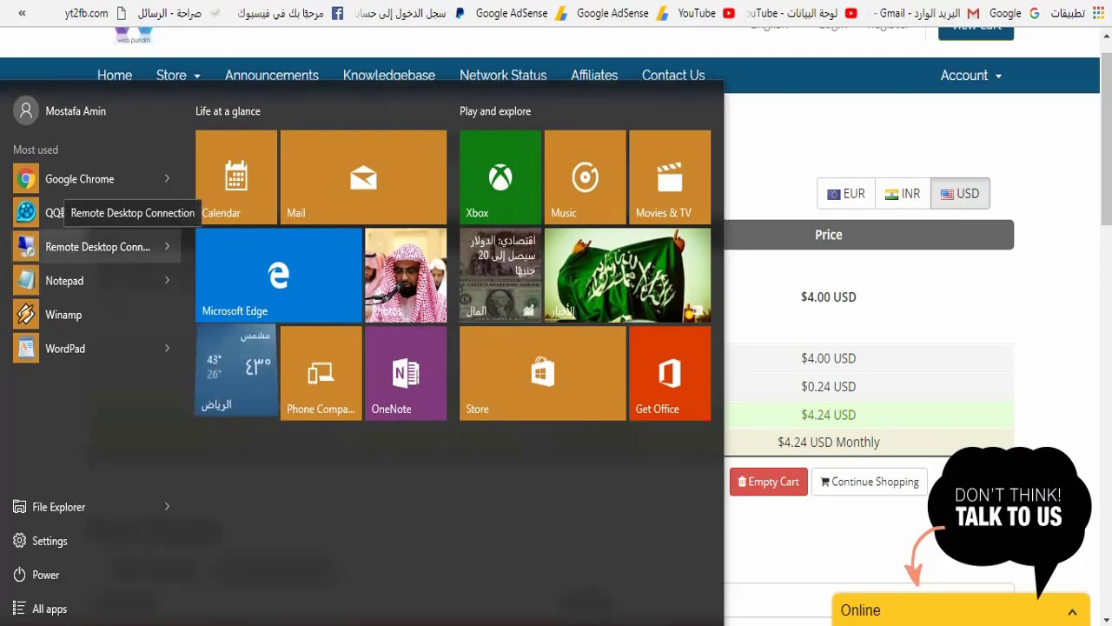
click(97, 247)
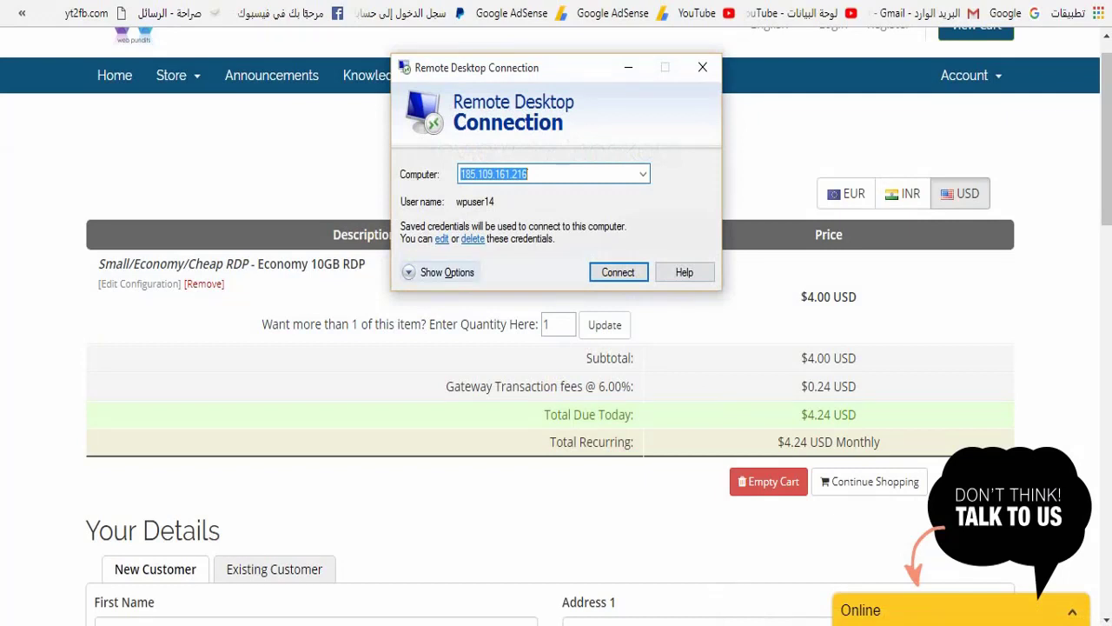
key(Return)
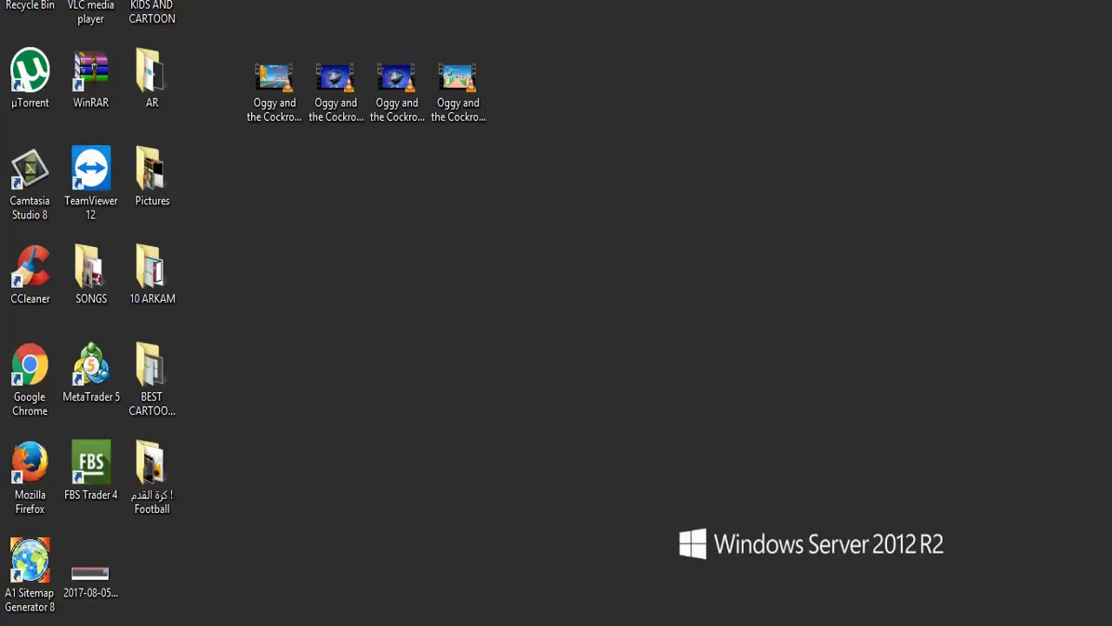
Step: Refresh the remote server's desktop and view the properties of This PC from the file explorer window
right_click(612, 204)
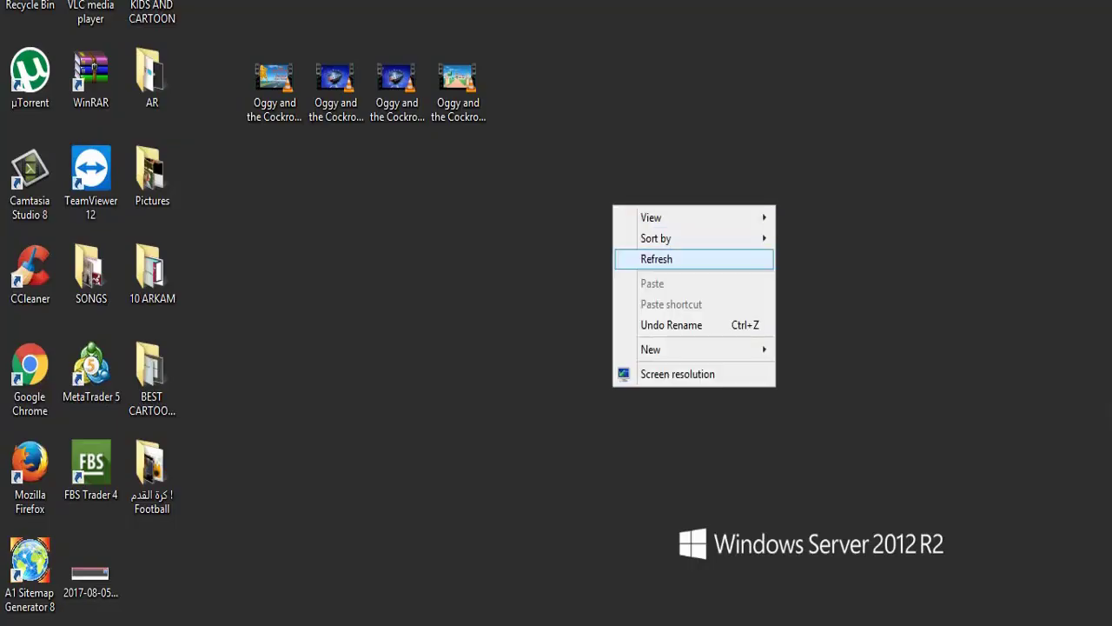
click(653, 259)
right_click(449, 231)
click(493, 285)
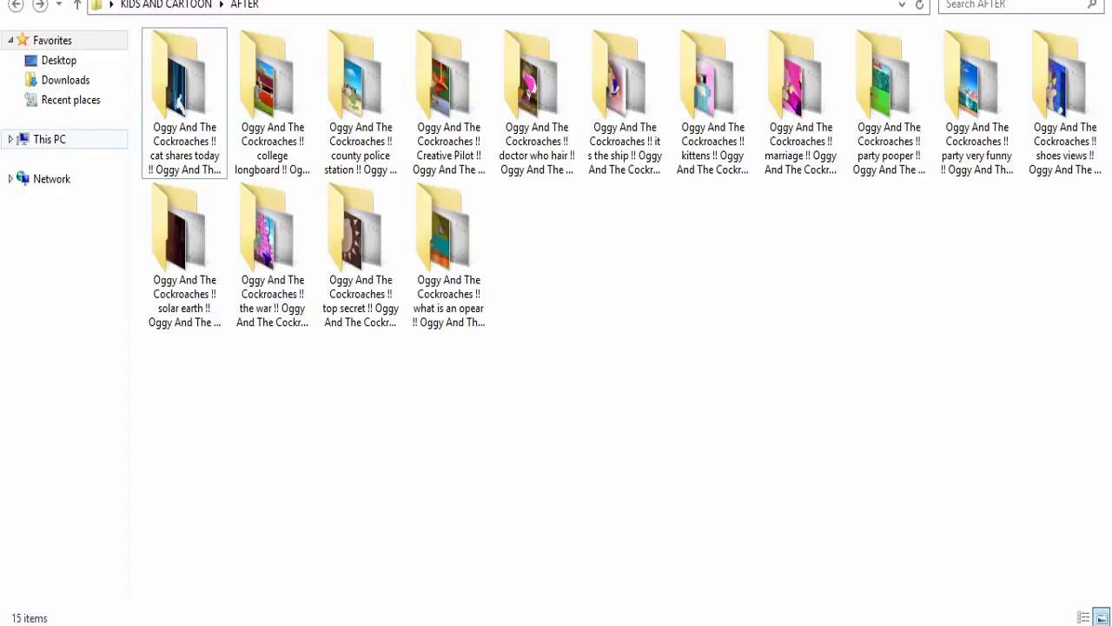
right_click(50, 139)
click(87, 350)
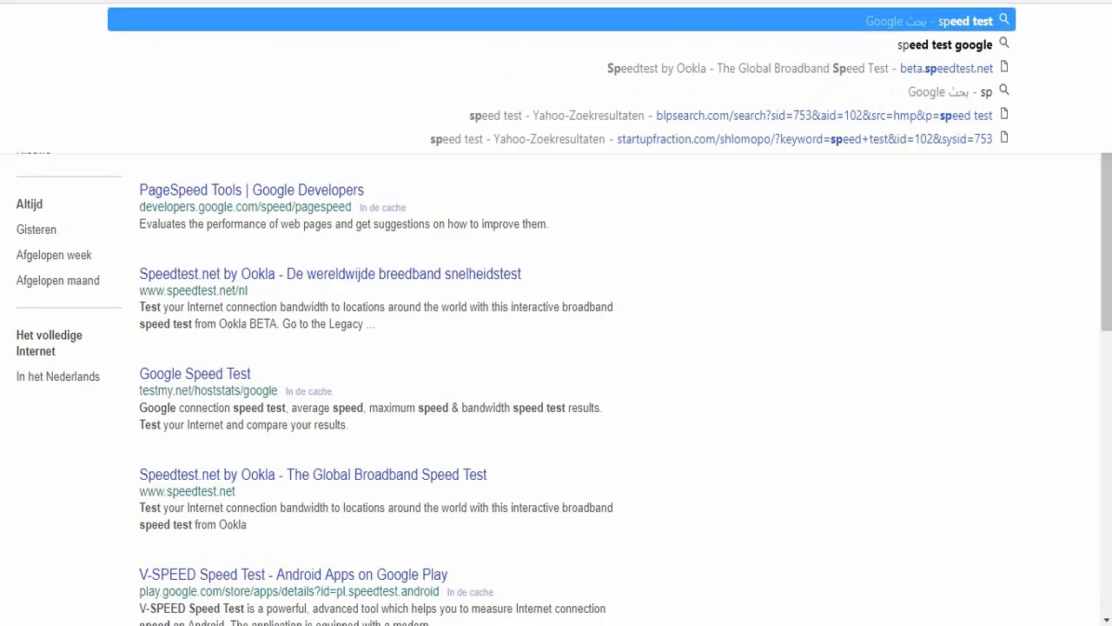
Step: Open the suggested beta.speedtest.net page in the remote server's browser
key(Down)
key(Down)
key(Down)
key(Up)
key(Return)
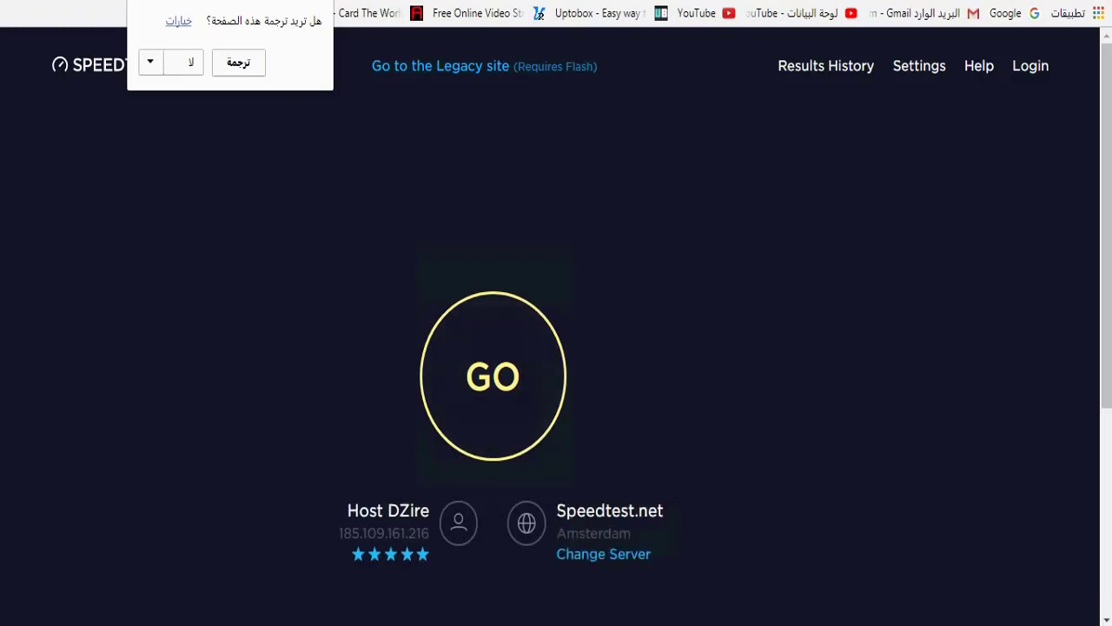
Step: Run the server's internet speed test, and try loading the Google home page and the YouTube dashboard
click(493, 377)
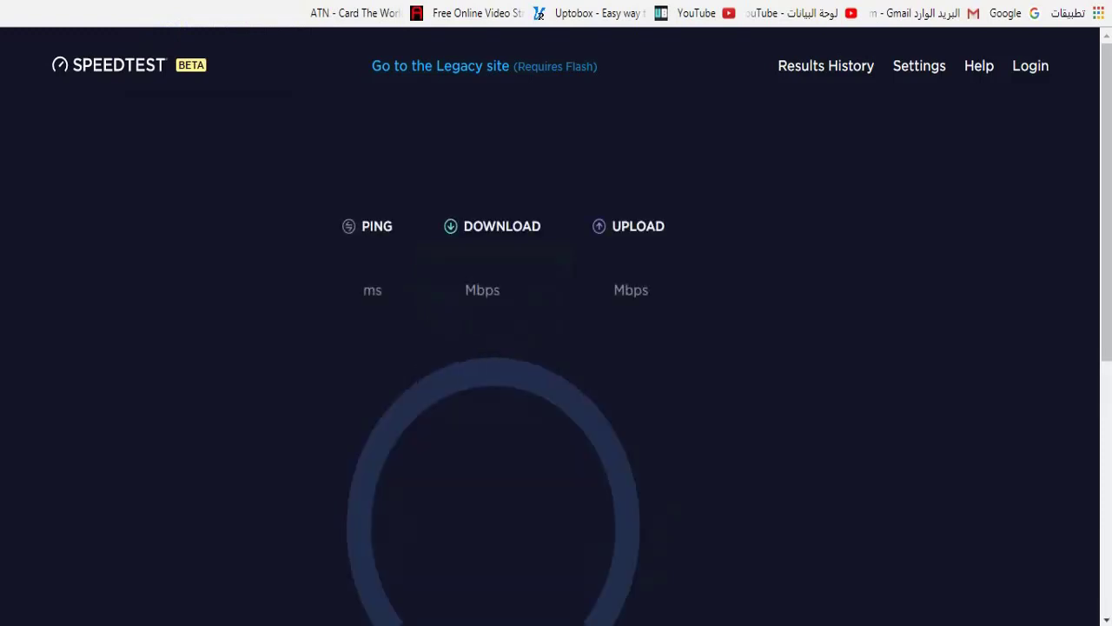
scroll(550, 326, down, 1)
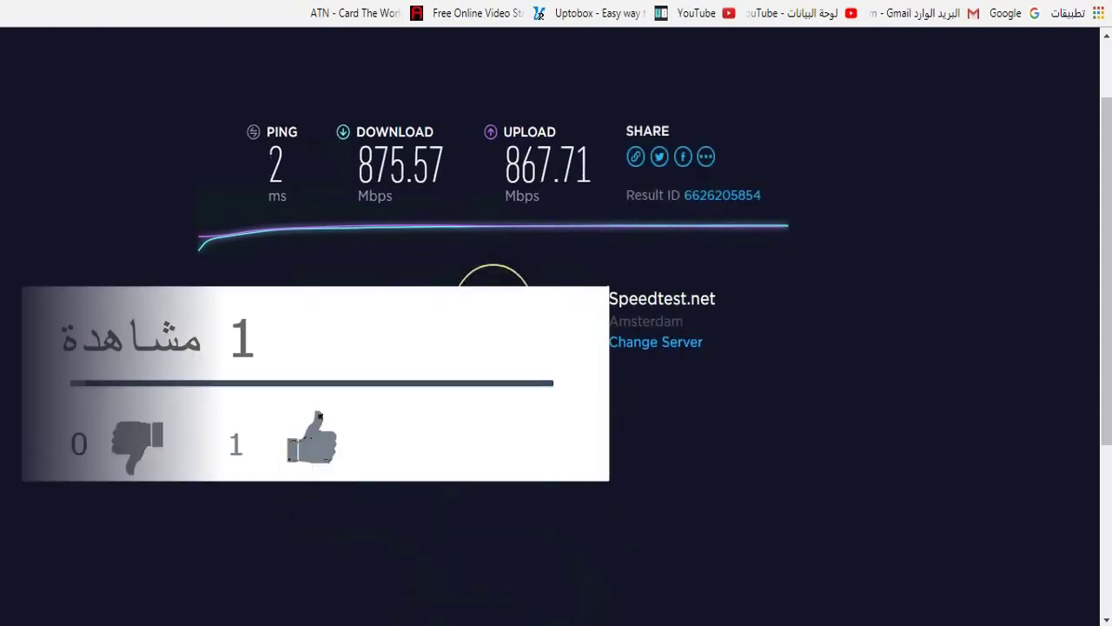
click(1008, 13)
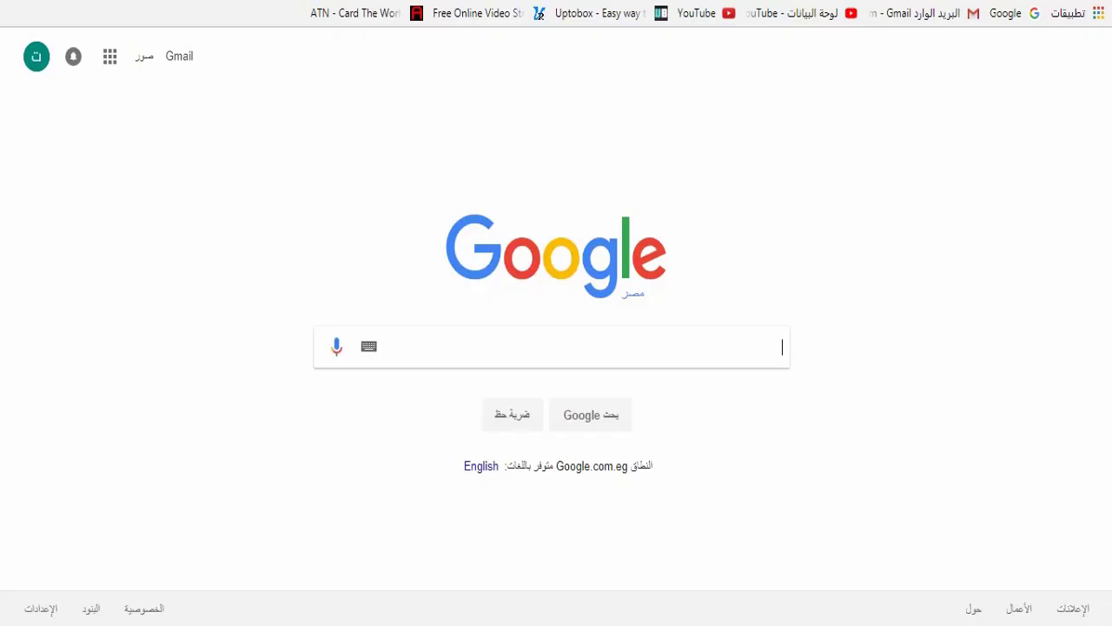
click(799, 13)
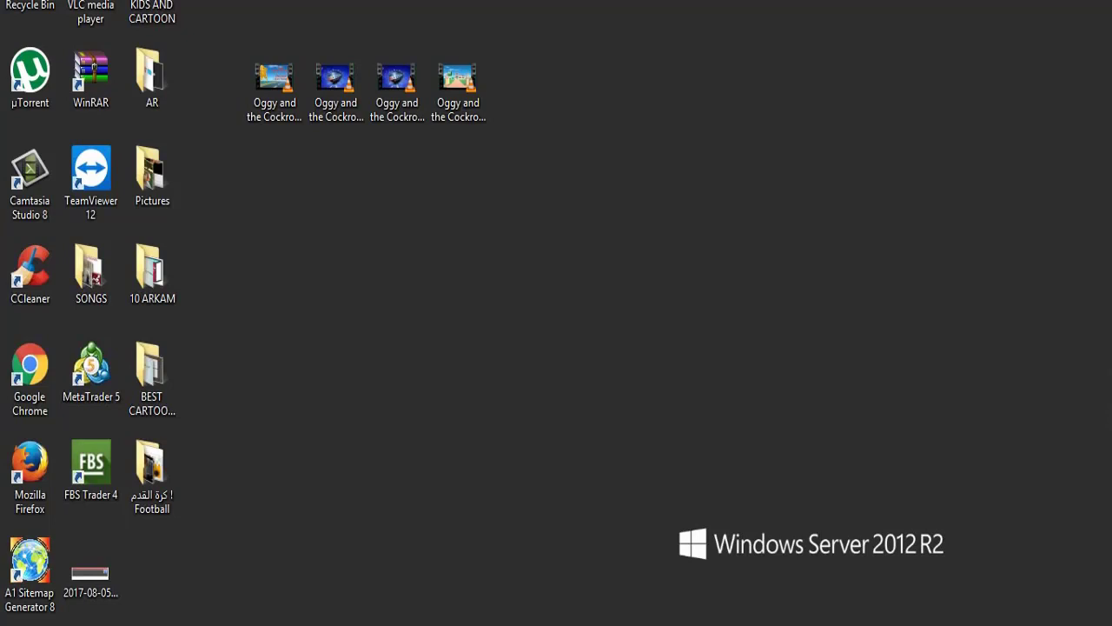
Step: Check the file properties of the first Oggy and the Cockroaches video on the remote desktop
click(274, 85)
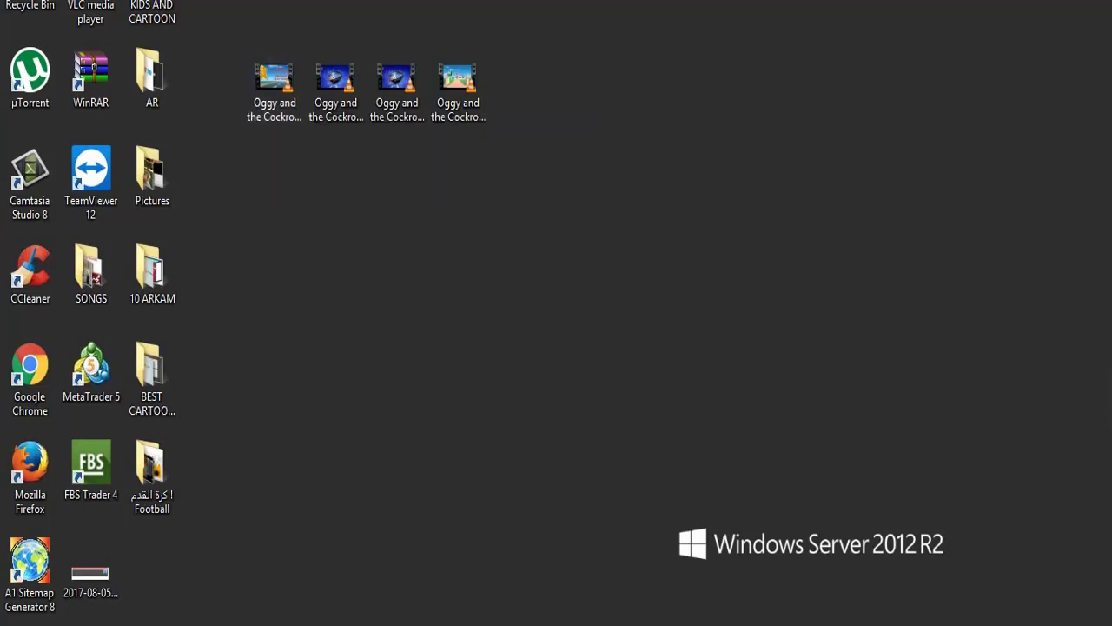
right_click(270, 80)
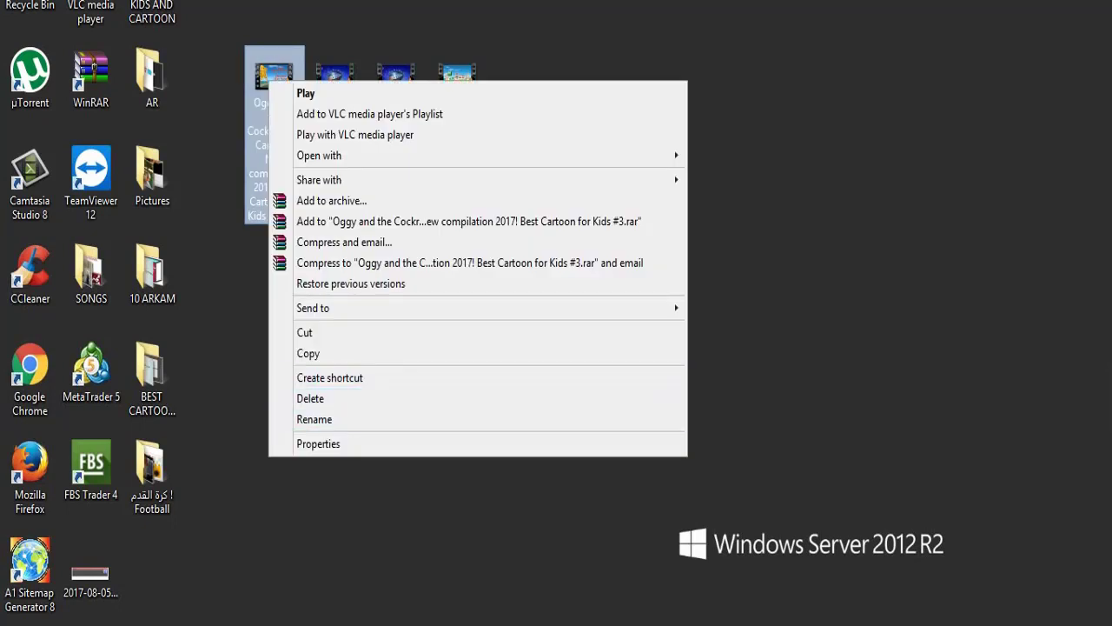
click(318, 443)
click(467, 542)
click(273, 80)
drag(282, 87, 584, 317)
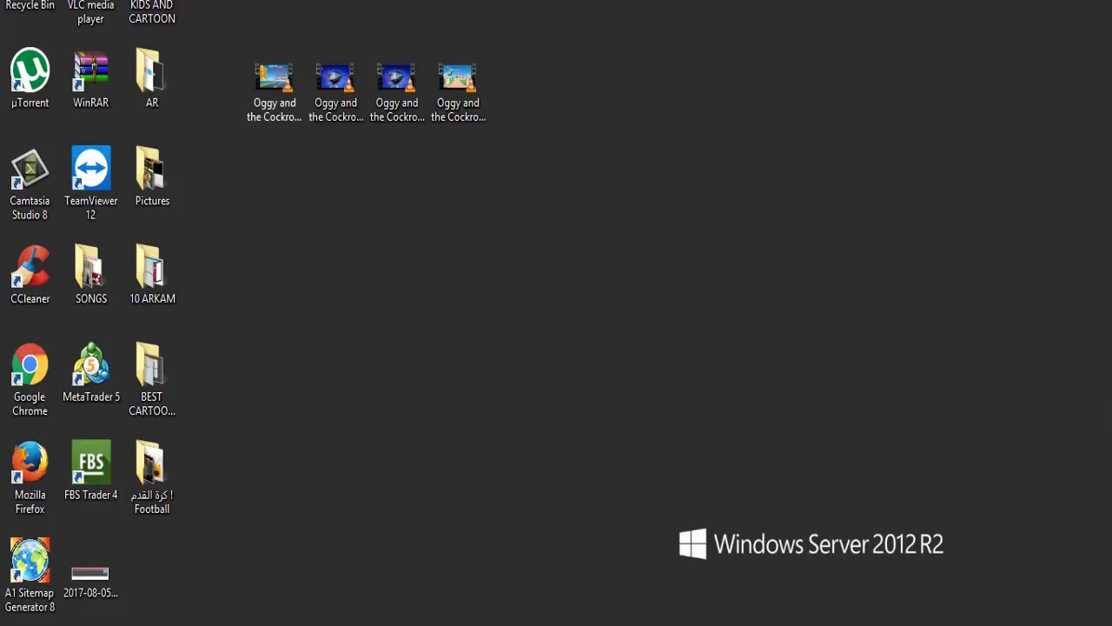
Step: Switch to Camtasia Studio and add the desktop video Oggy and the Cockroaches #3 to Track 1 after the intro clip
click(319, 622)
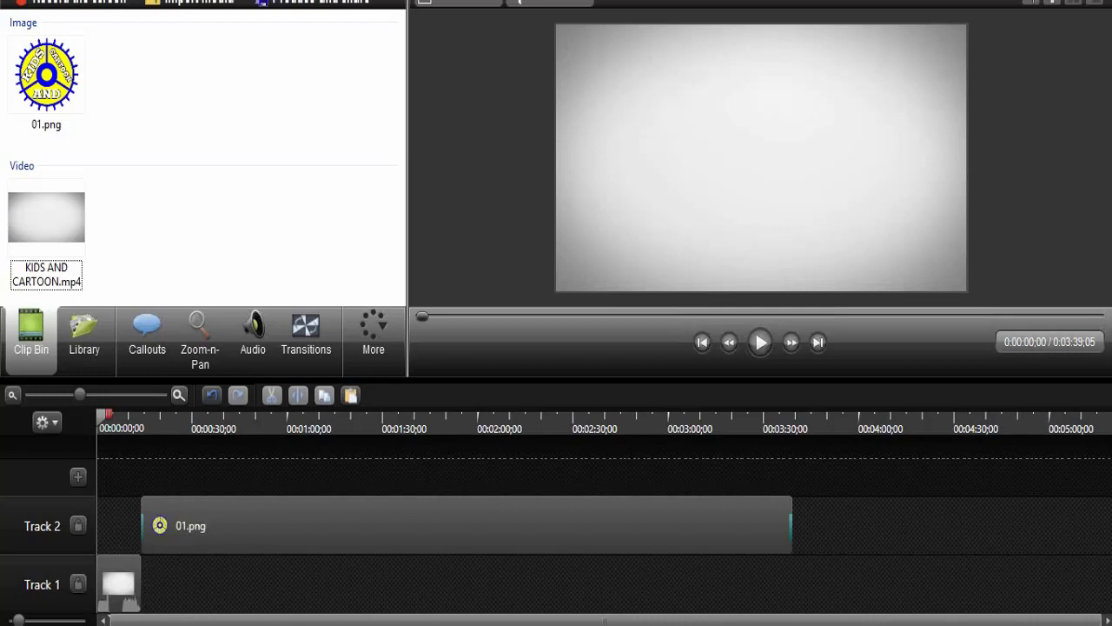
drag(104, 415, 739, 416)
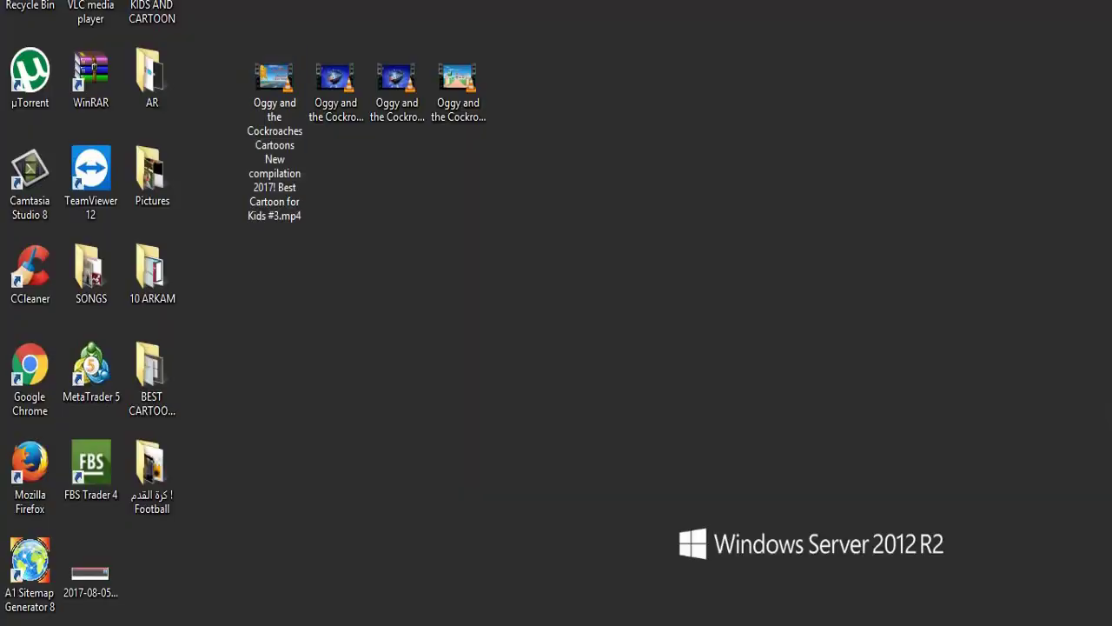
drag(275, 82, 308, 217)
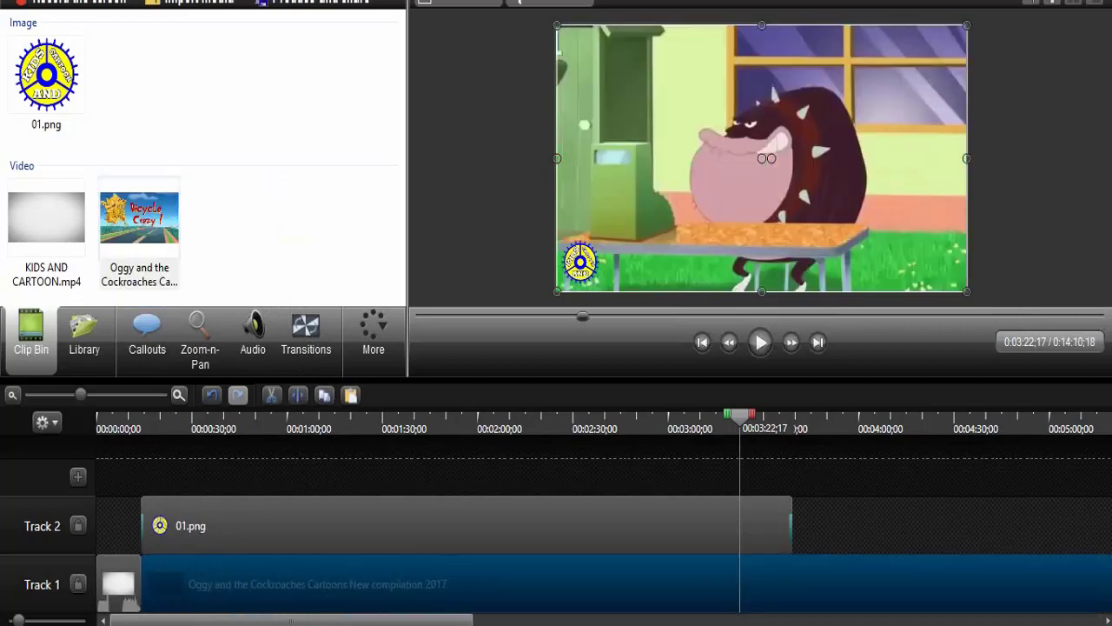
Step: Split the Oggy and the Cockroaches clip on Track 1 at 0:02:11;13
drag(221, 415, 511, 415)
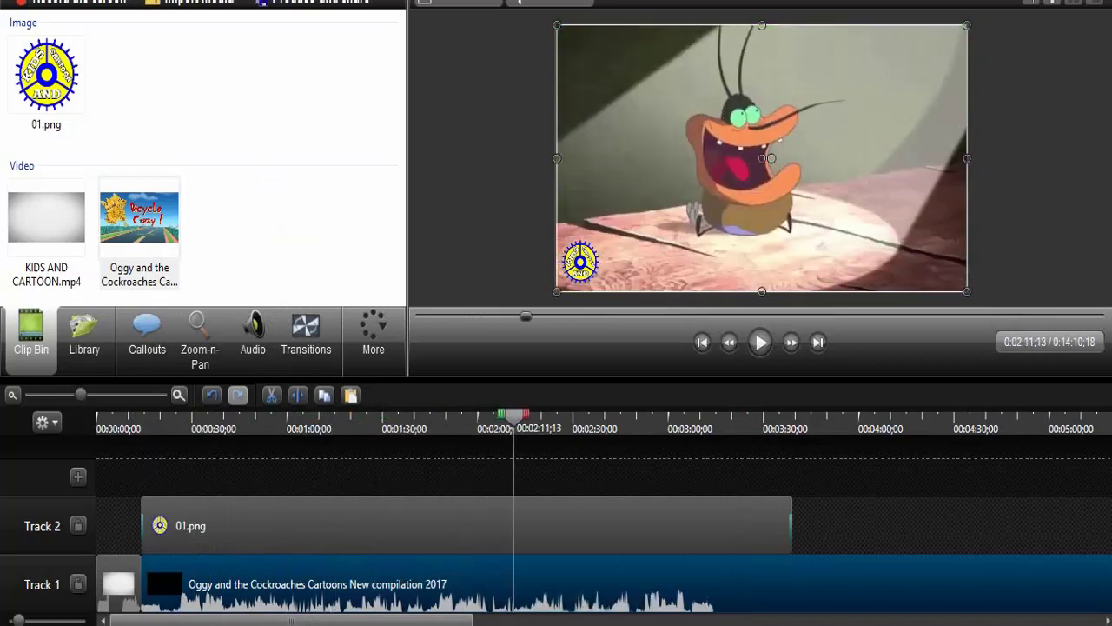
right_click(512, 417)
click(551, 427)
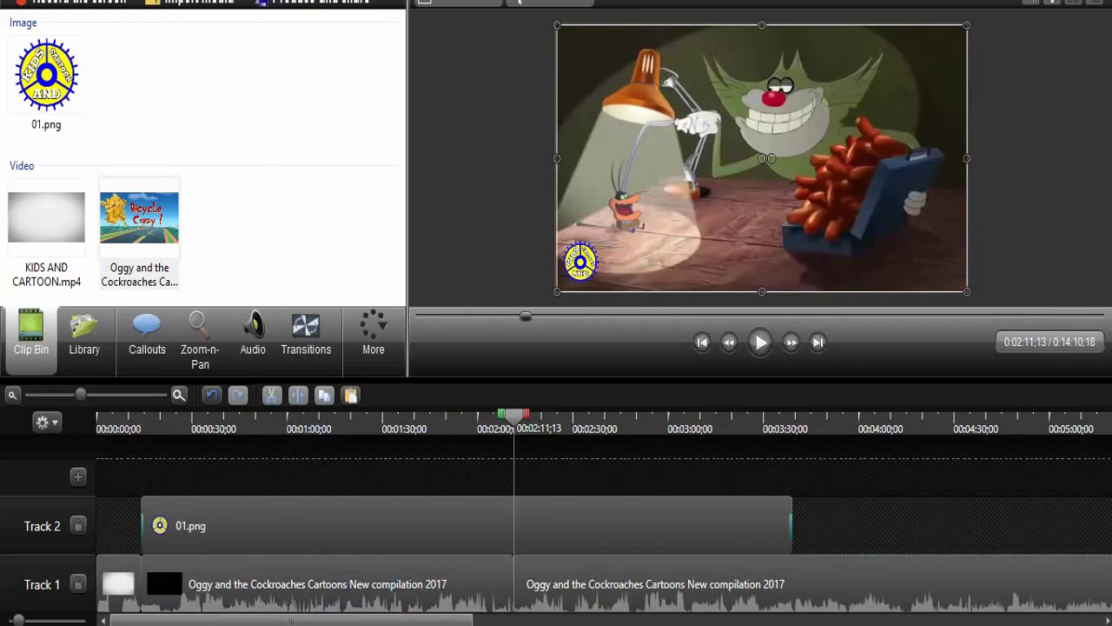
Step: Split the second Oggy segment on Track 1 at 0:03:37;06 and delete the first segment, directly after the intro clip
click(650, 584)
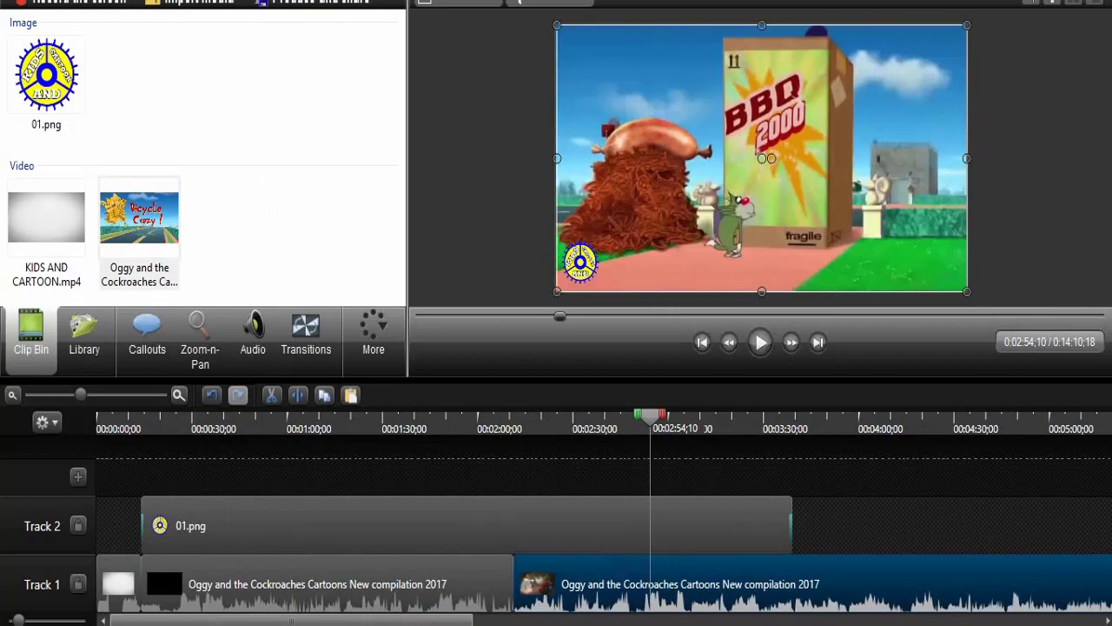
click(719, 427)
click(786, 428)
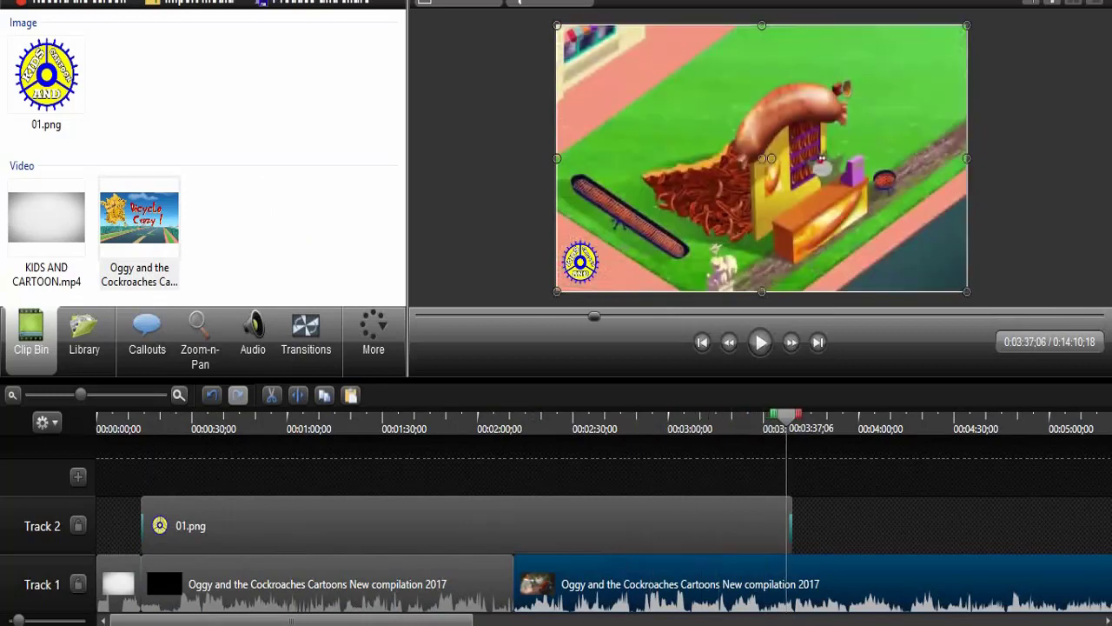
right_click(786, 415)
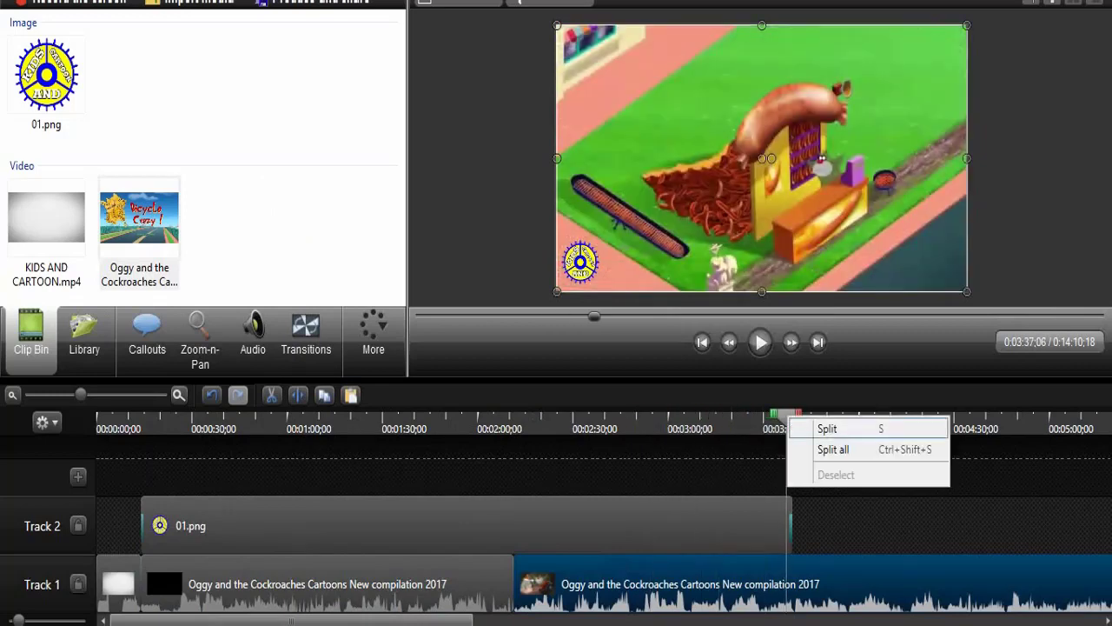
click(823, 426)
click(326, 584)
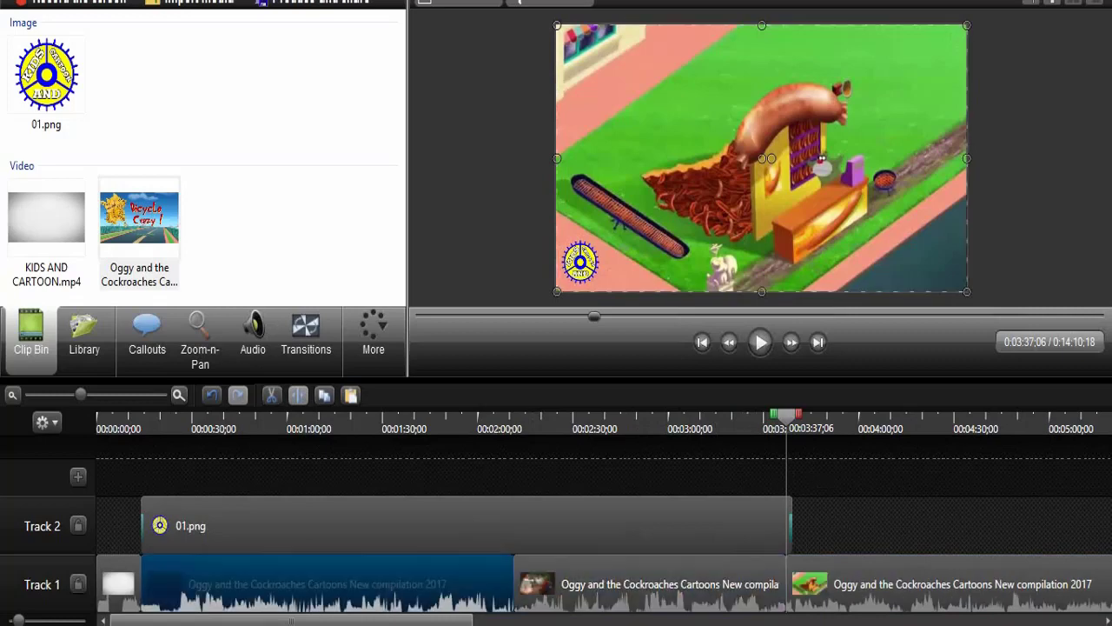
key(Delete)
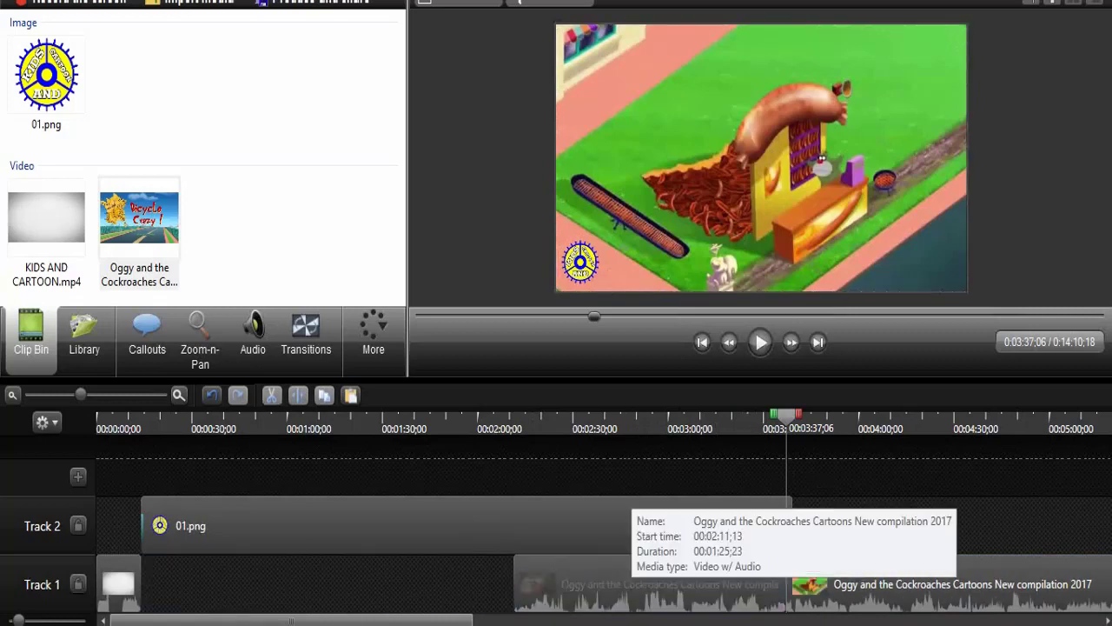
Step: Move the two remaining Oggy and the Cockroaches segments on Track 1 earlier, closer to the intro clip
drag(633, 584, 512, 584)
drag(869, 584, 749, 584)
Step: Open the Production Wizard to view the MP4 only (up to 720p) preset, and cancel without producing the video
click(314, 2)
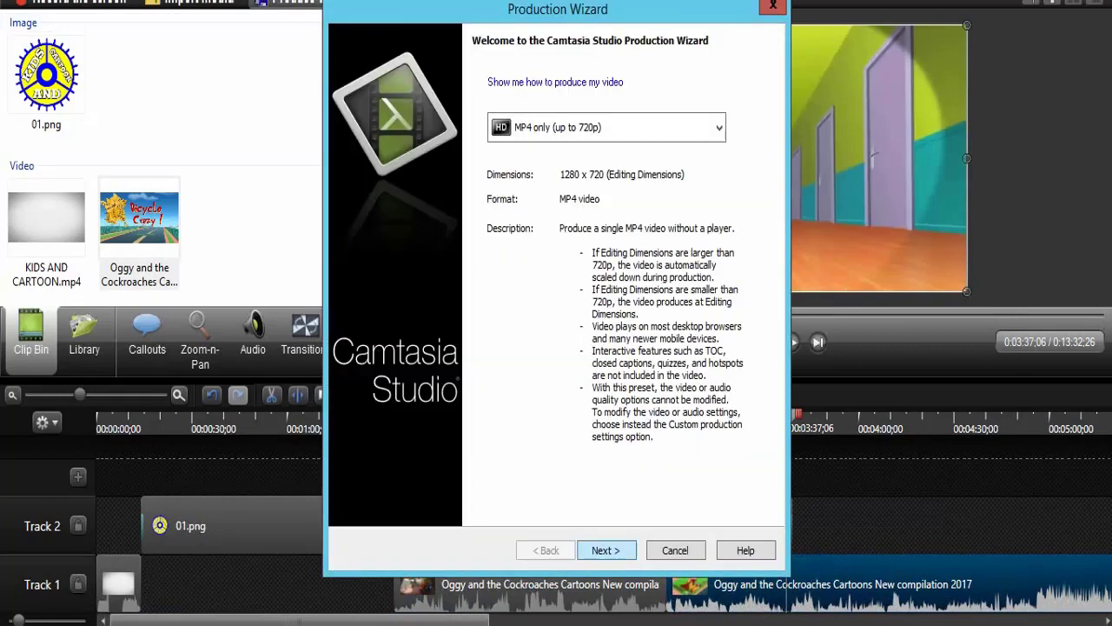
key(Return)
click(675, 550)
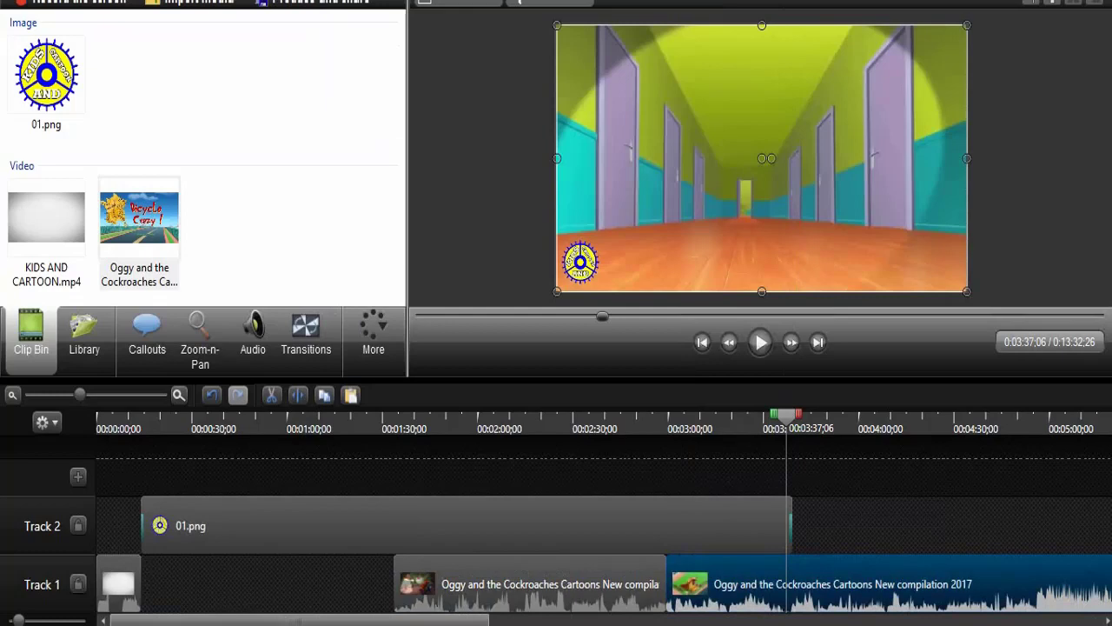
Step: Delete both Oggy and the Cockroaches segments from Track 1 and remove their source video from the Clip Bin
mouse_move(346, 591)
mouse_down()
mouse_move(648, 601)
mouse_move(700, 591)
mouse_up()
key(Delete)
click(139, 226)
key(Delete)
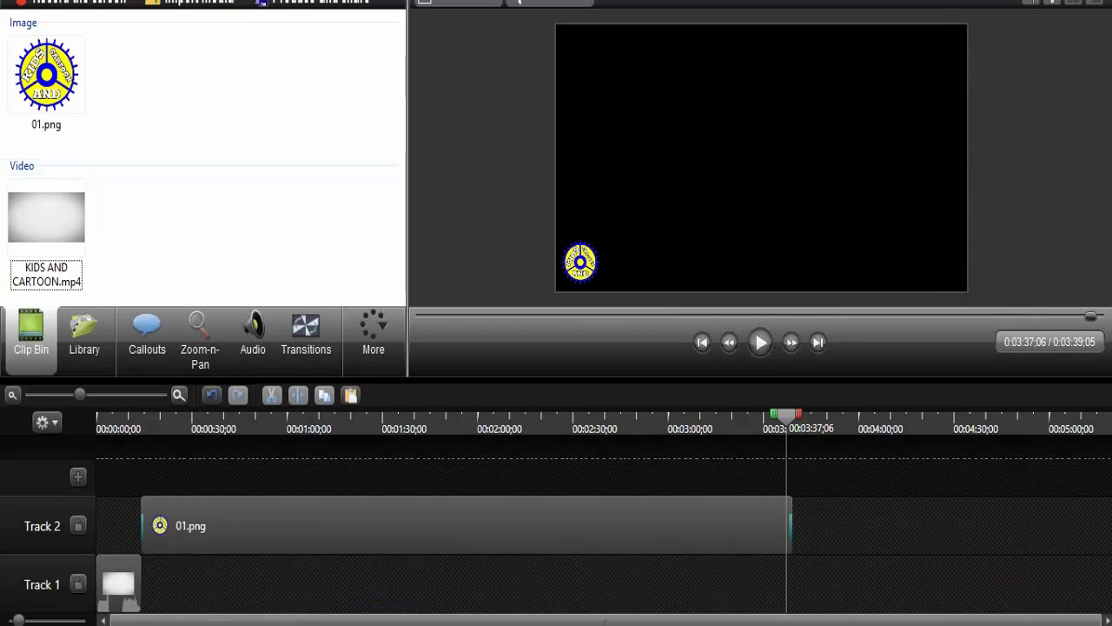
mouse_move(787, 415)
mouse_down()
mouse_move(806, 415)
mouse_move(793, 415)
mouse_up()
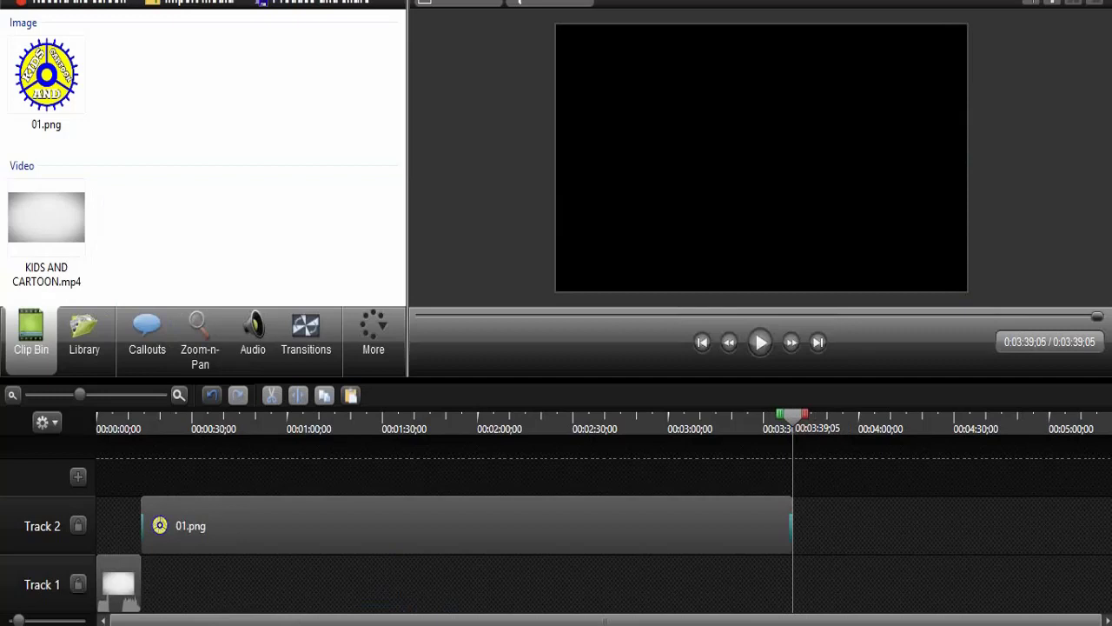
click(208, 419)
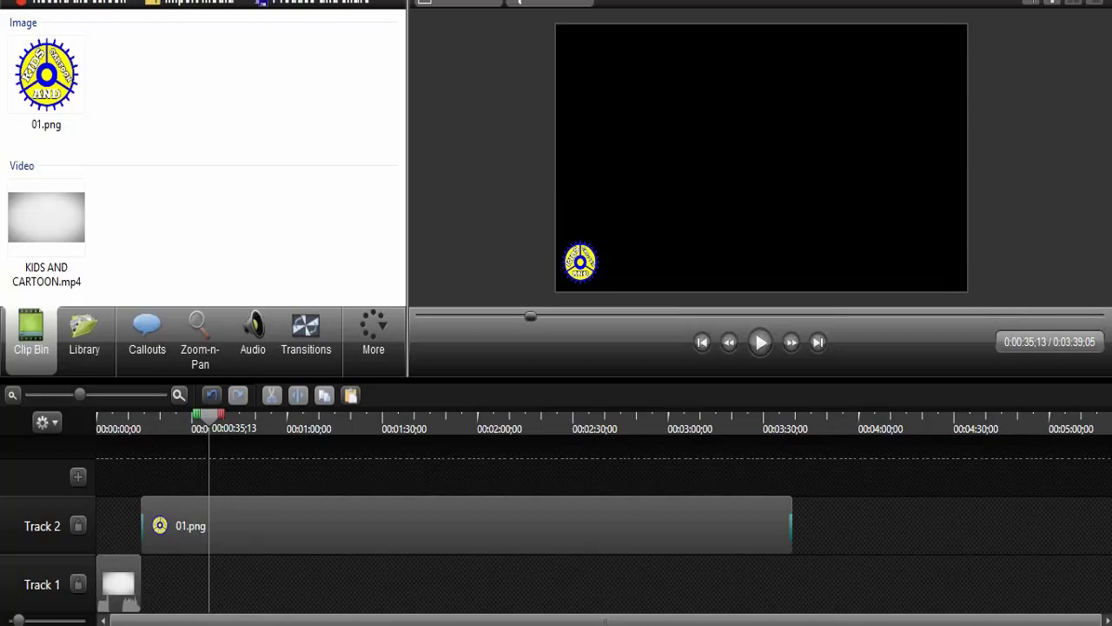
drag(208, 417, 579, 417)
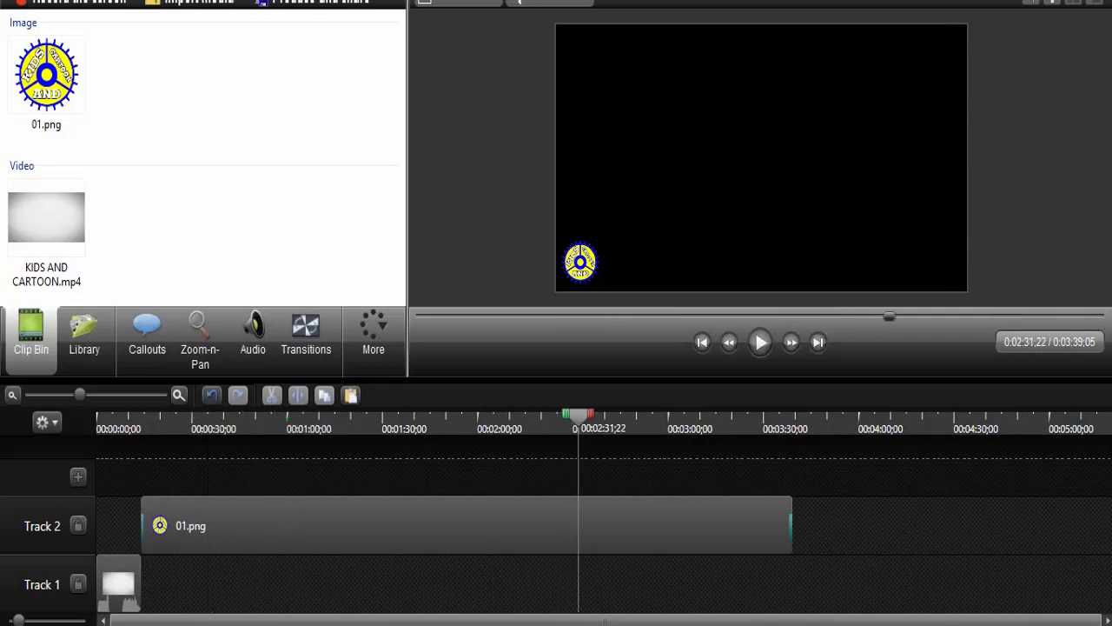